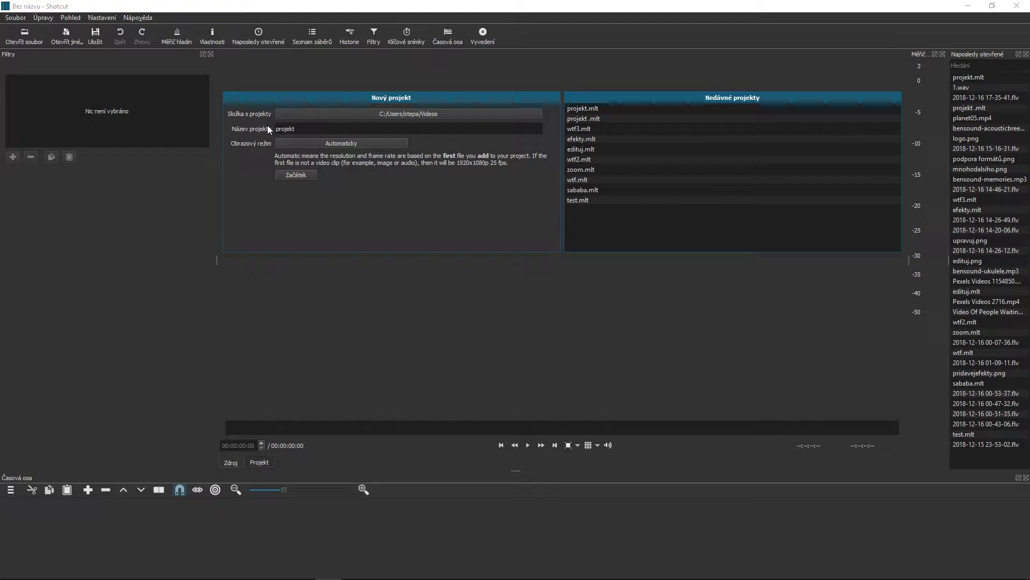
# Create project 'projekt' in the Videos folder, keeping the Automatic video mode.
pyautogui.click(296, 114)
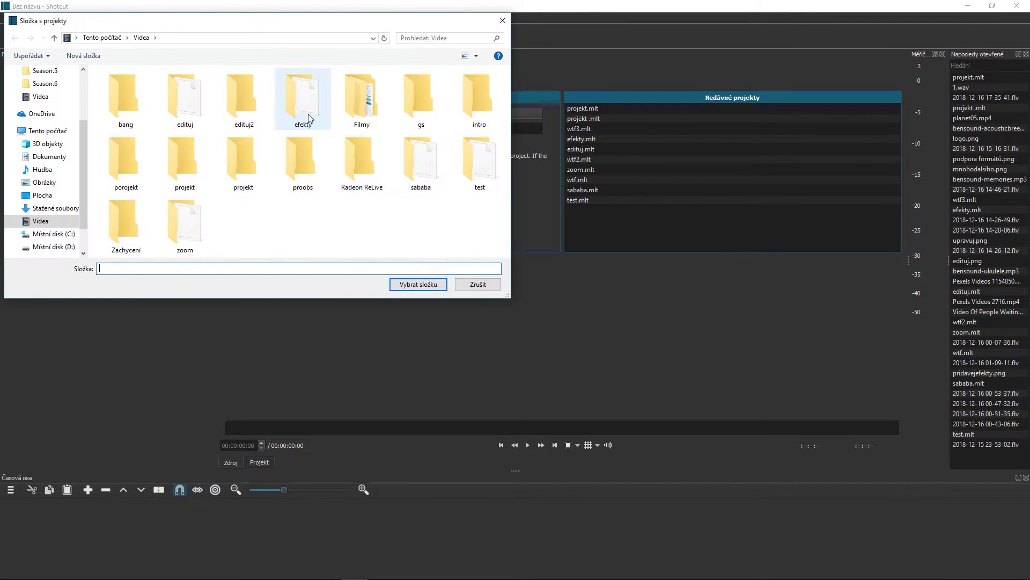
pyautogui.click(503, 20)
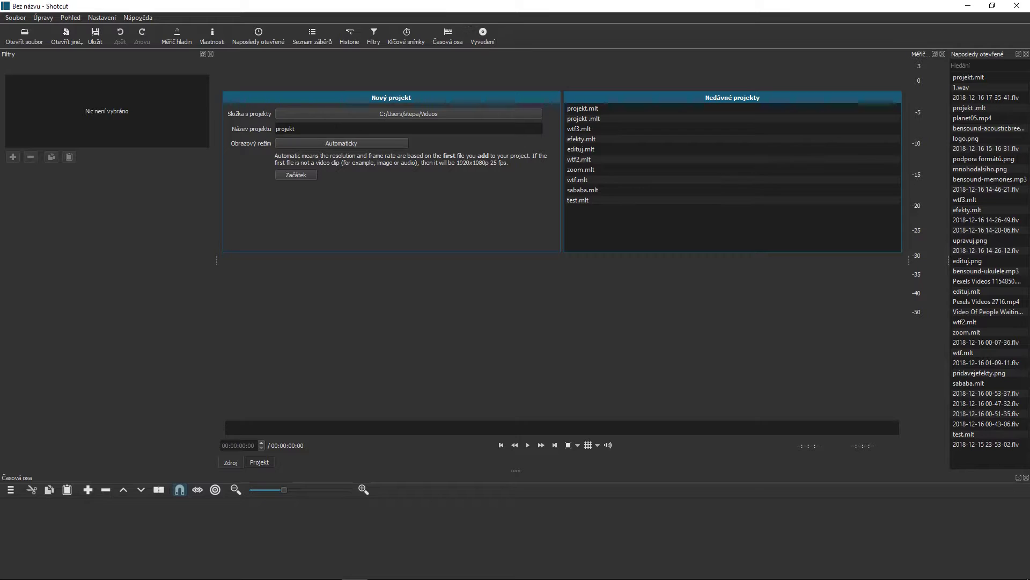
pyautogui.click(321, 143)
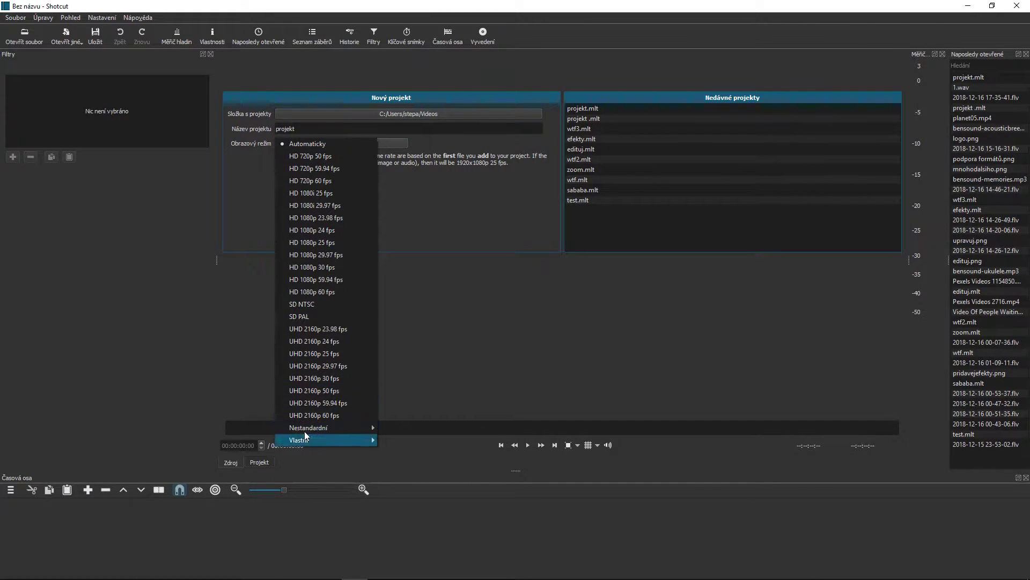
pyautogui.click(321, 144)
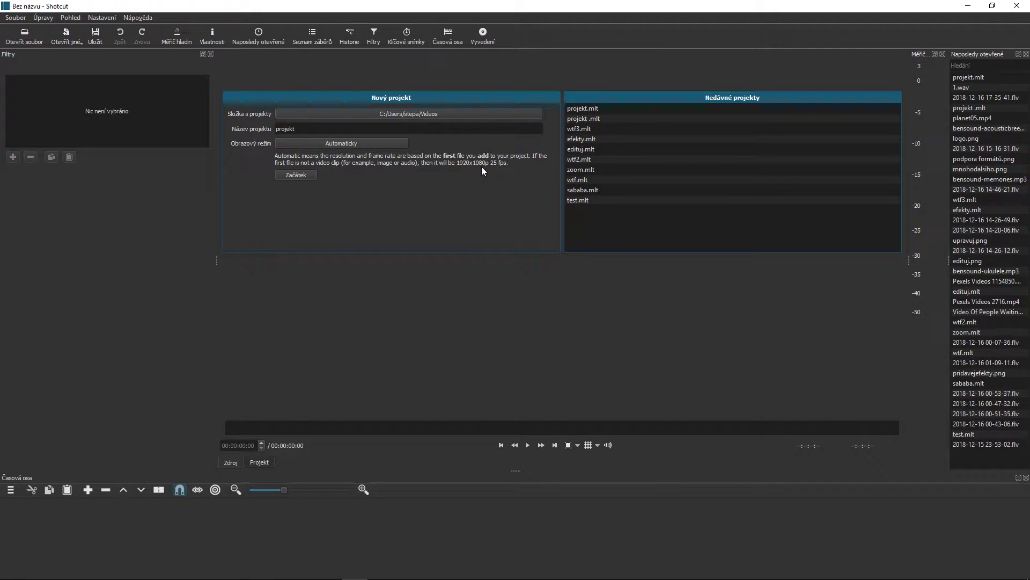
pyautogui.click(305, 179)
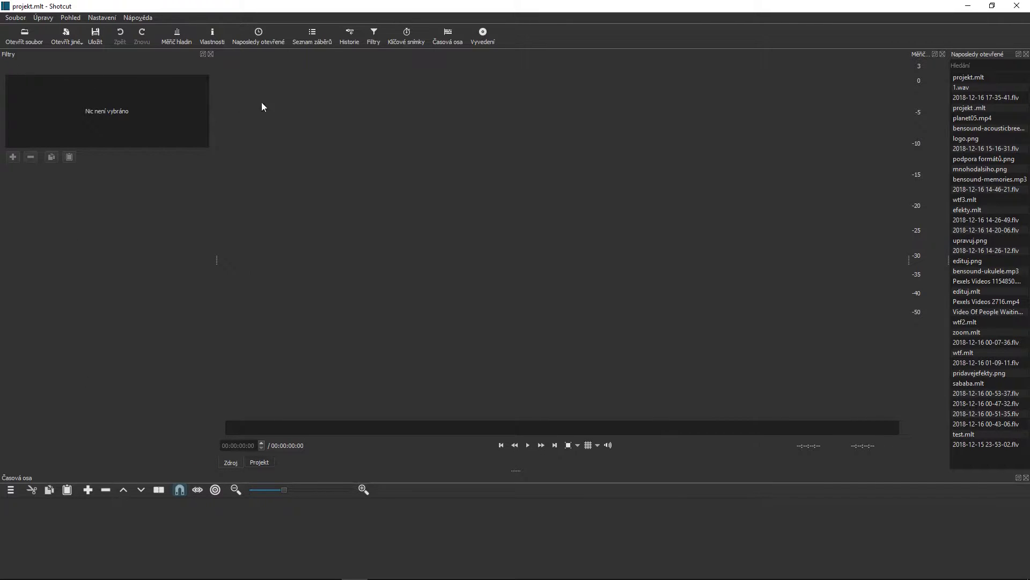
# Pull the Filters panel out of the main window as a floating window.
pyautogui.moveTo(20, 60)
pyautogui.mouseDown()
pyautogui.moveTo(770, 49)
pyautogui.moveTo(14, 270)
pyautogui.moveTo(33, 80)
pyautogui.moveTo(23, 69)
pyautogui.mouseUp()
# Browse the View layout and Settings menus without changing anything.
pyautogui.click(70, 17)
pyautogui.moveTo(79, 32)
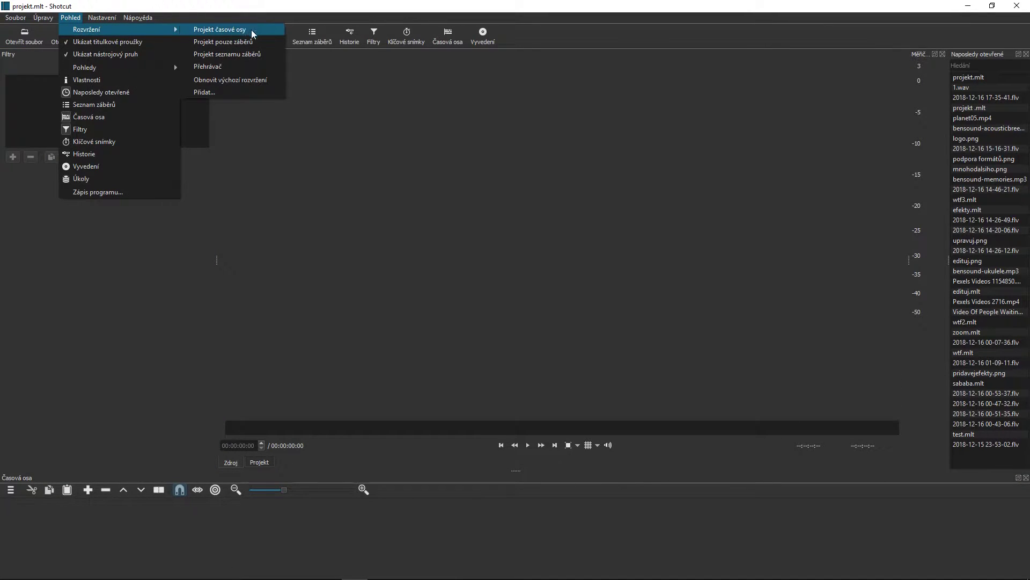
pyautogui.click(177, 305)
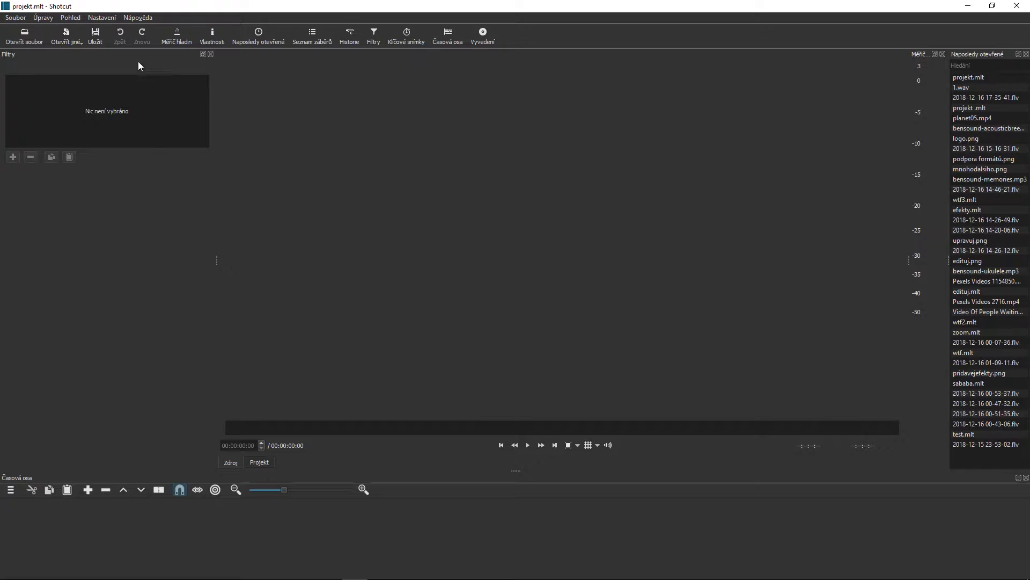
pyautogui.click(102, 17)
pyautogui.moveTo(143, 180)
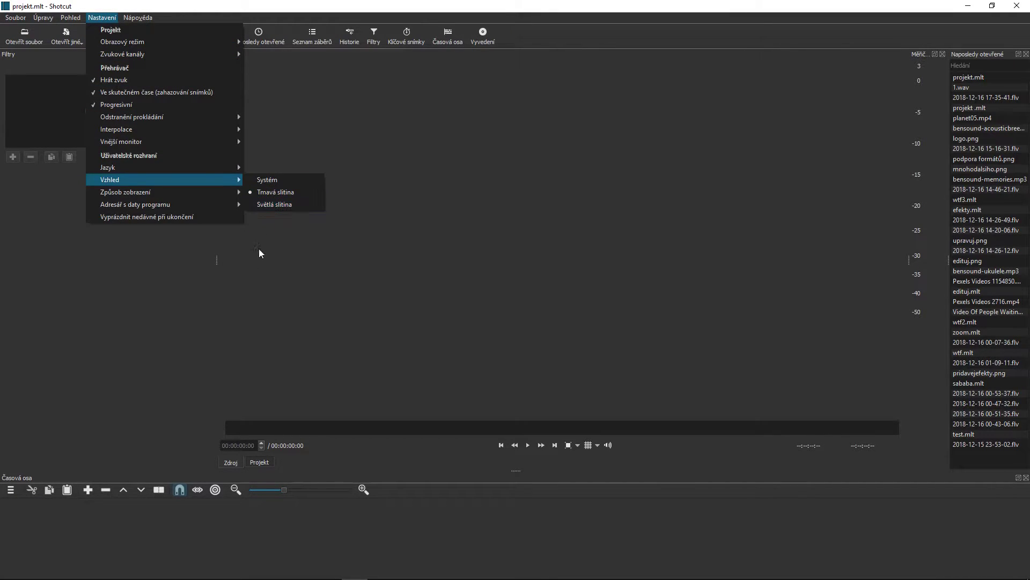
pyautogui.click(128, 401)
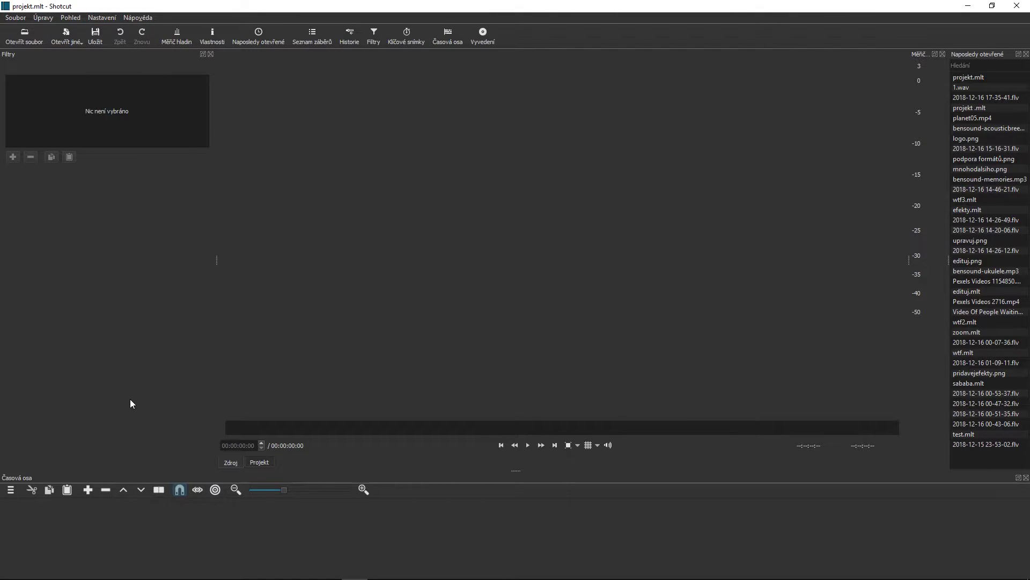
# Dock a widened Keyframes panel beside the timeline and show the Properties panel.
pyautogui.click(406, 35)
pyautogui.moveTo(8, 464)
pyautogui.mouseDown()
pyautogui.moveTo(1, 489)
pyautogui.moveTo(22, 469)
pyautogui.mouseUp()
pyautogui.moveTo(167, 518); pyautogui.dragTo(214, 518)
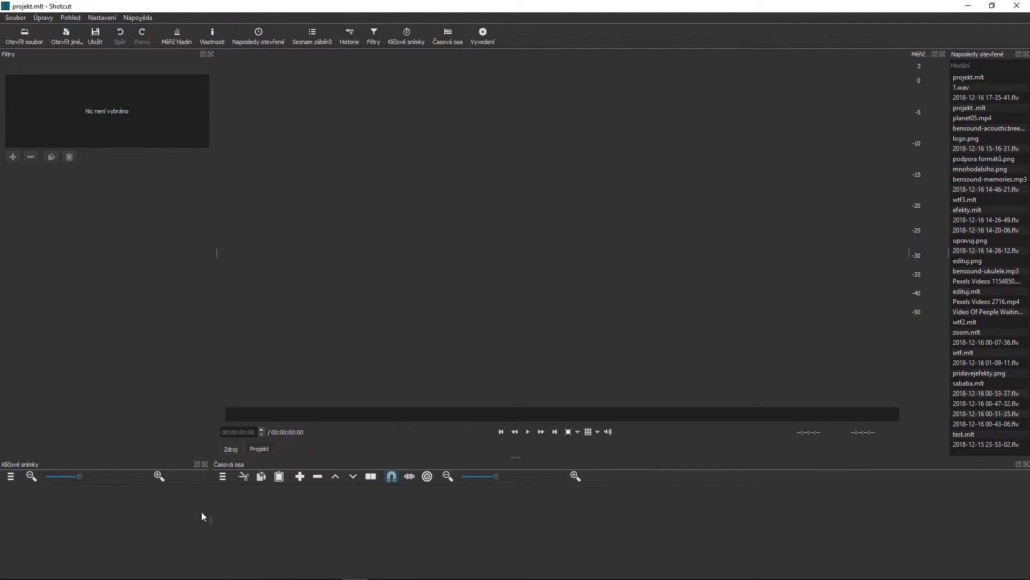
pyautogui.click(212, 35)
# Tab the Export panel together with Properties and Filters in the left dock.
pyautogui.click(483, 36)
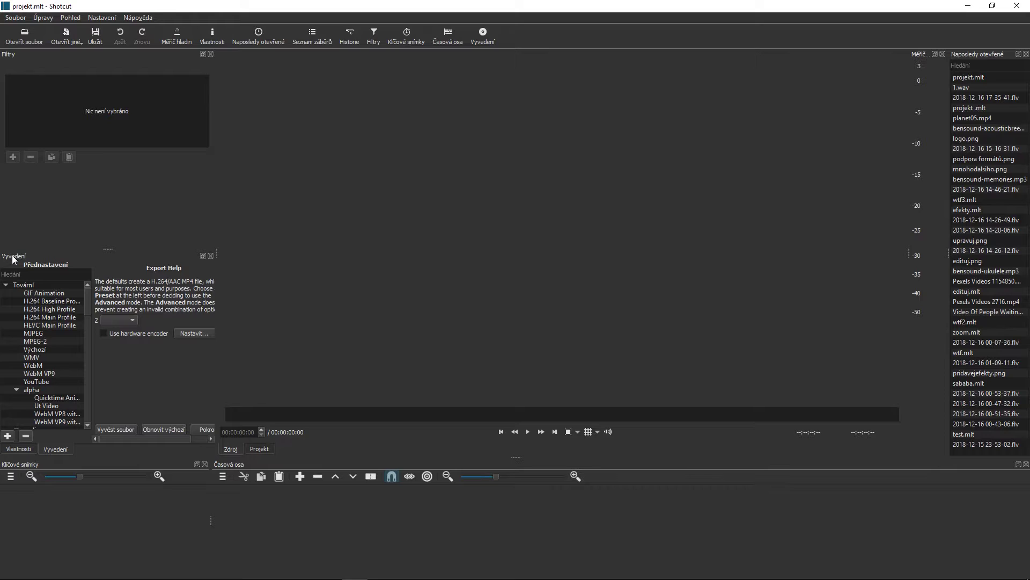
pyautogui.moveTo(14, 256)
pyautogui.mouseDown()
pyautogui.moveTo(38, 161)
pyautogui.moveTo(21, 70)
pyautogui.mouseUp()
pyautogui.moveTo(18, 259)
pyautogui.mouseDown()
pyautogui.moveTo(54, 259)
pyautogui.moveTo(75, 303)
pyautogui.mouseUp()
pyautogui.click(59, 448)
pyautogui.click(84, 449)
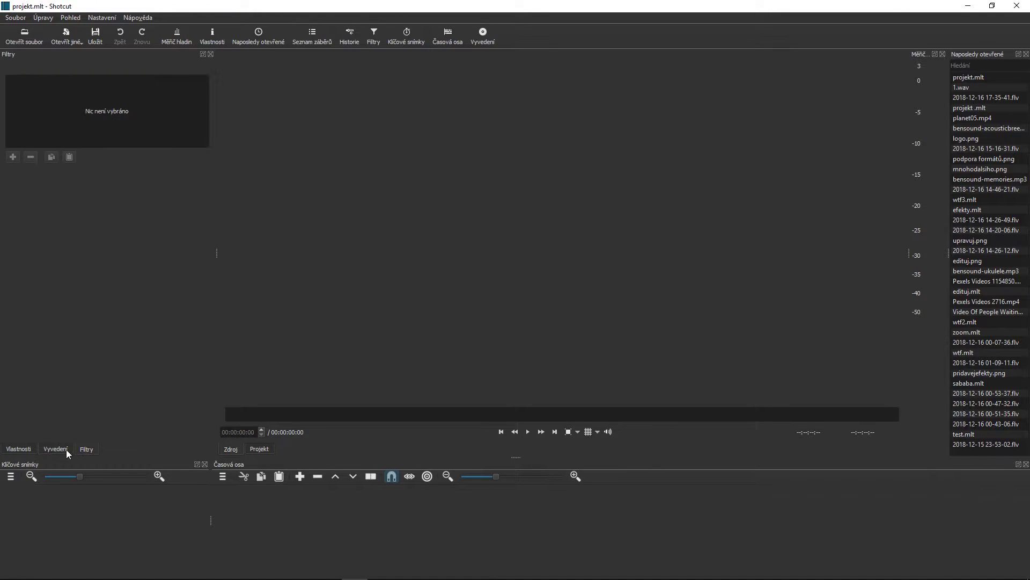
pyautogui.click(54, 449)
pyautogui.click(27, 450)
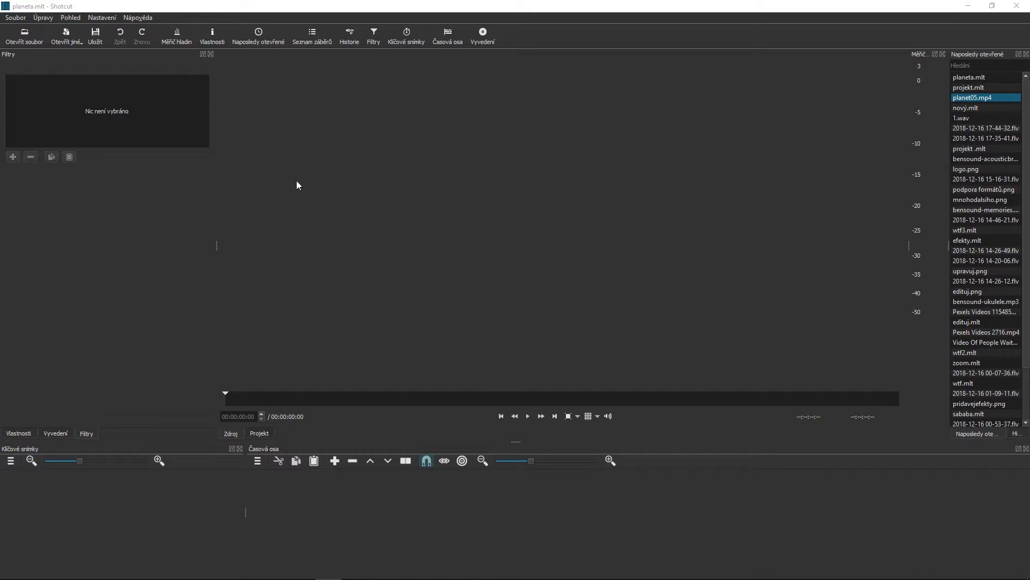
# Load planet05.mp4 from the recent files list into the player.
pyautogui.click(26, 36)
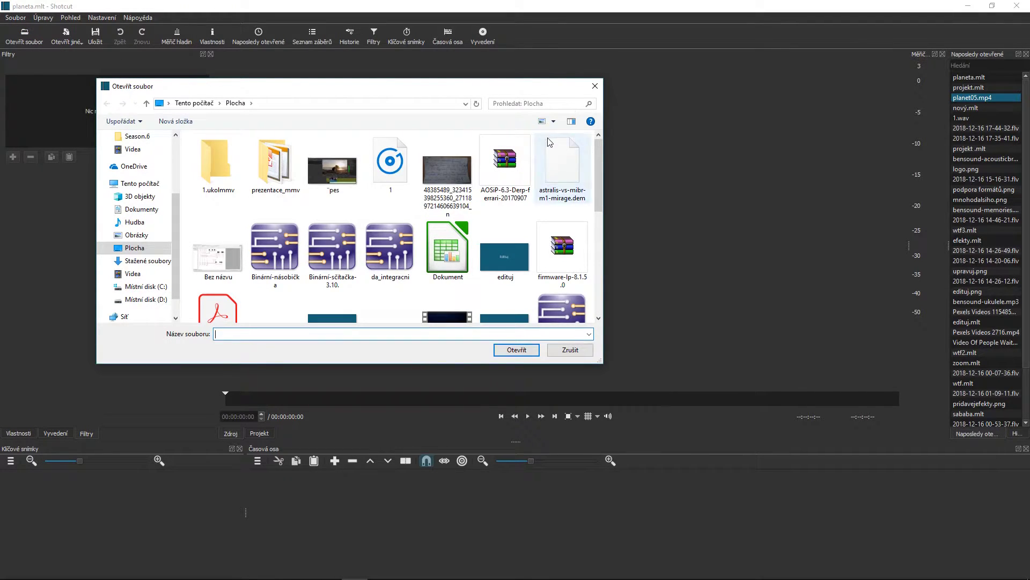
pyautogui.click(595, 86)
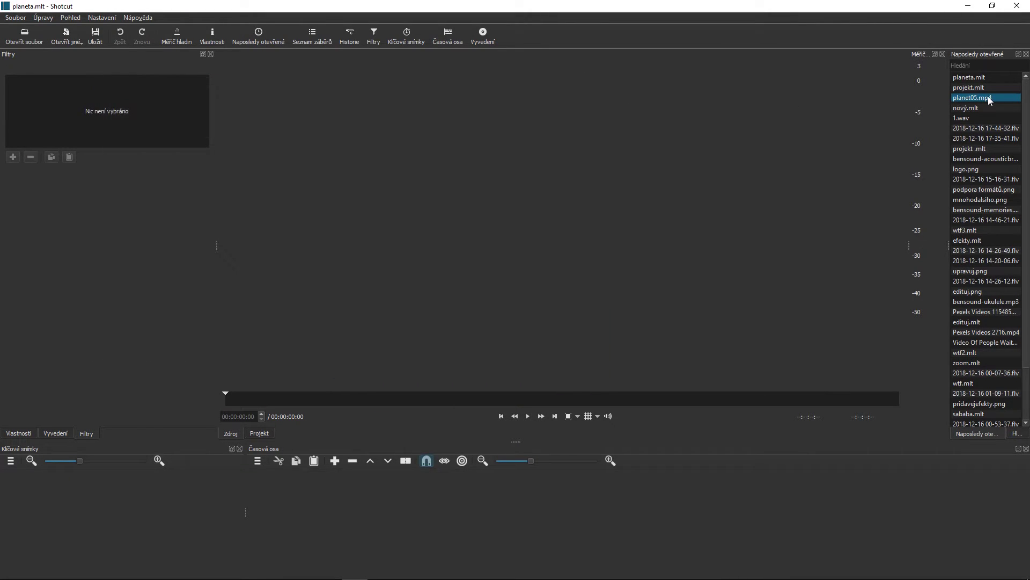
pyautogui.moveTo(988, 98); pyautogui.dragTo(571, 166)
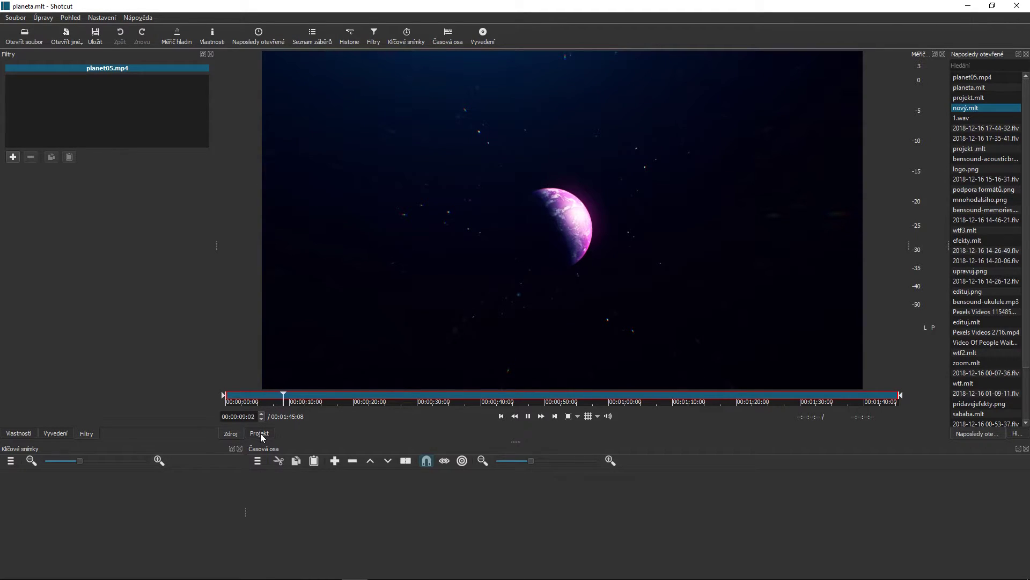
# Pause playback and place the full planet05.mp4 clip on track V1.
pyautogui.click(528, 418)
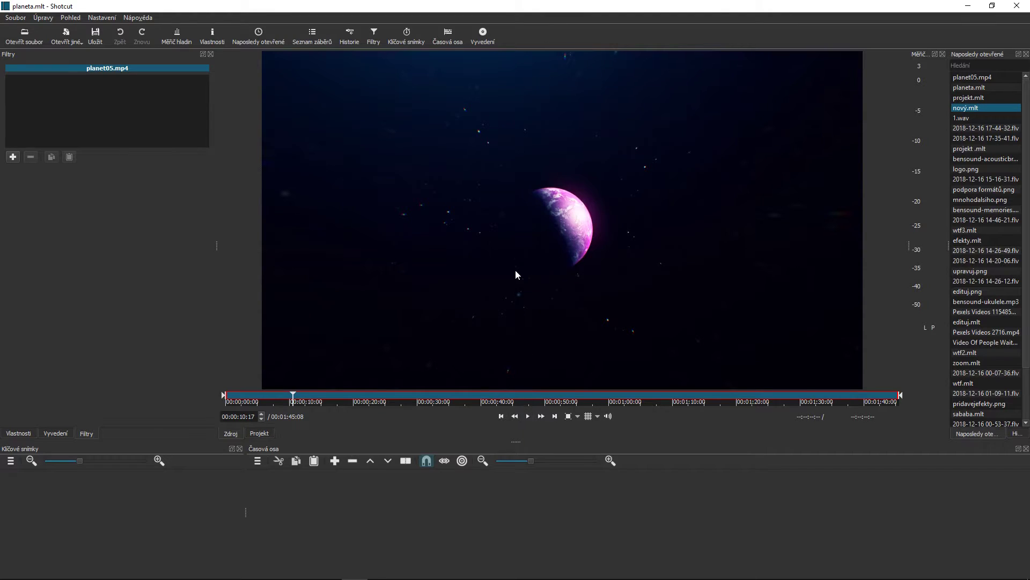
pyautogui.moveTo(515, 270); pyautogui.dragTo(343, 503)
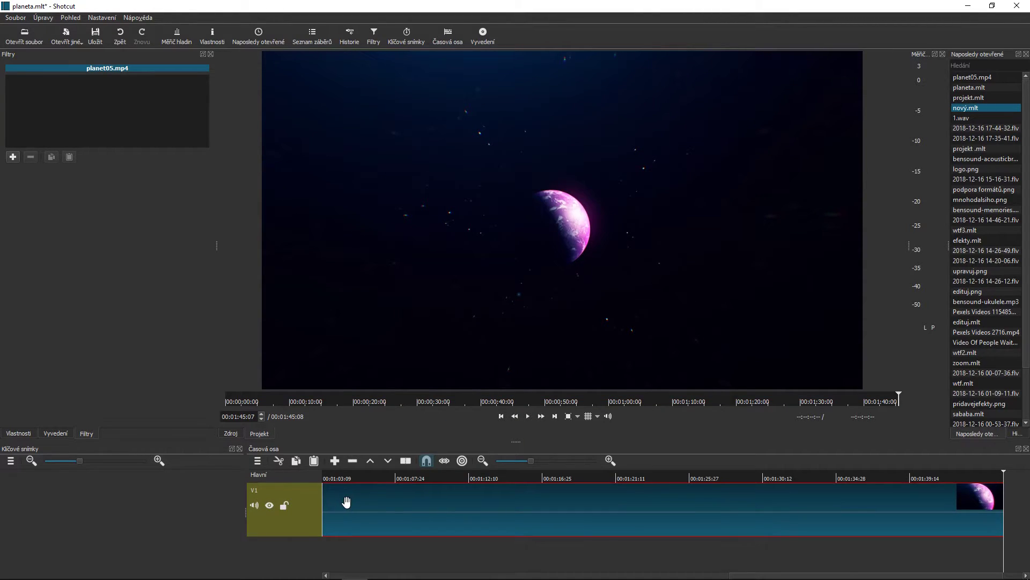
pyautogui.click(259, 463)
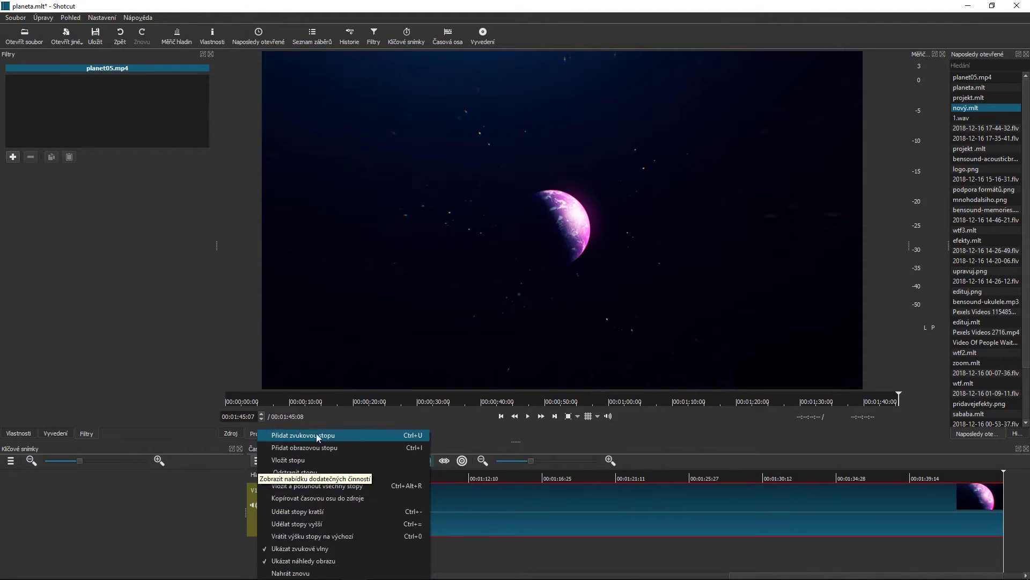
pyautogui.click(451, 431)
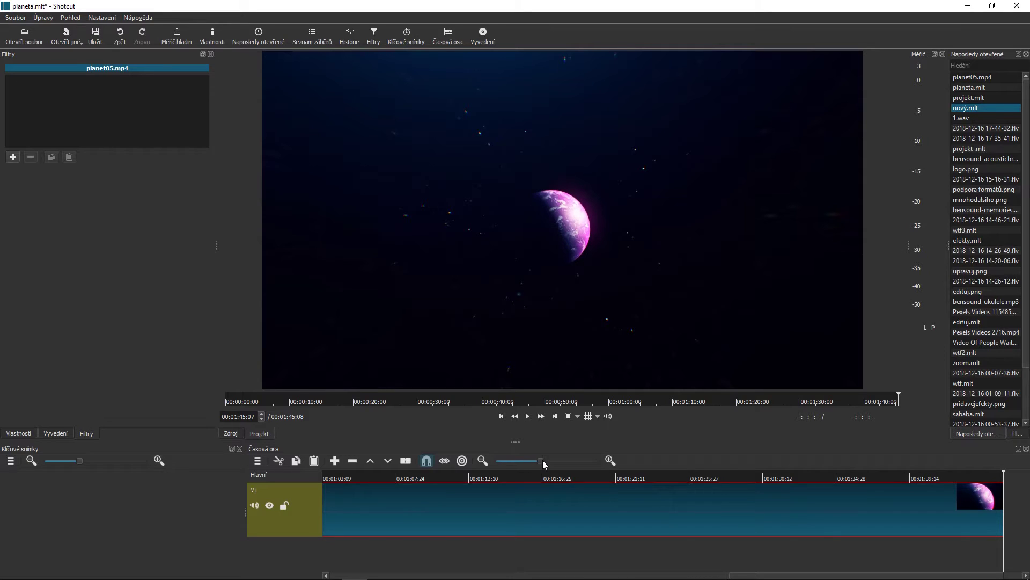
# Split planet05.mp4 on V1 at 00:00:20:02 and 00:00:31:20.
pyautogui.click(594, 461)
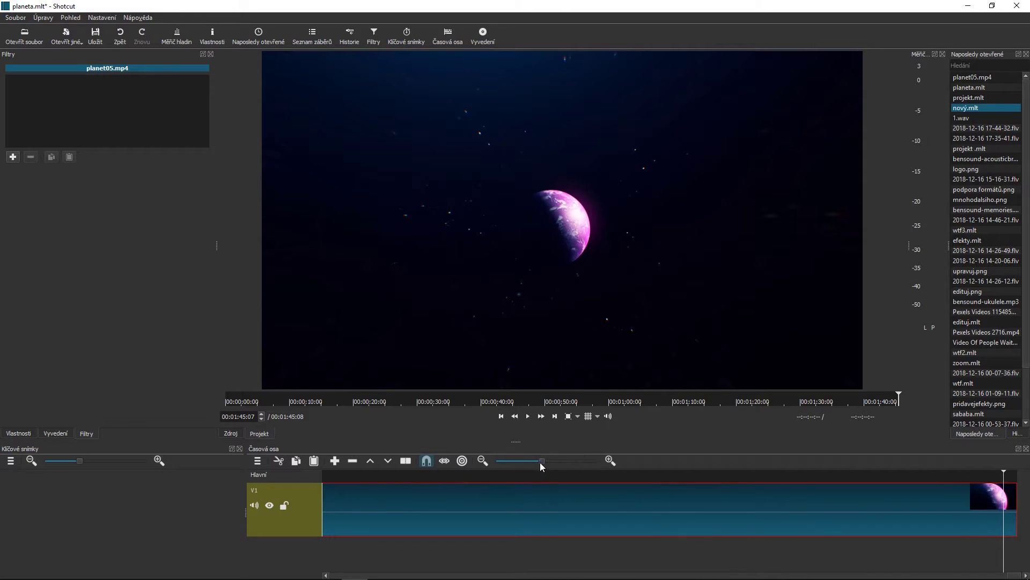
pyautogui.moveTo(540, 462)
pyautogui.mouseDown()
pyautogui.moveTo(520, 463)
pyautogui.moveTo(529, 462)
pyautogui.mouseUp()
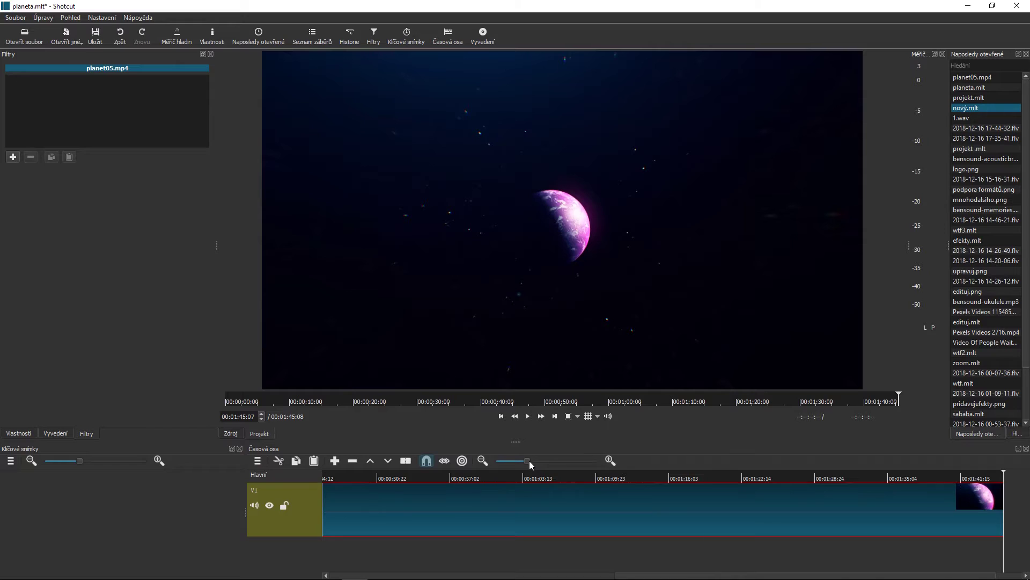
pyautogui.scroll(-2, 515, 501)
pyautogui.scroll(-2, 516, 501)
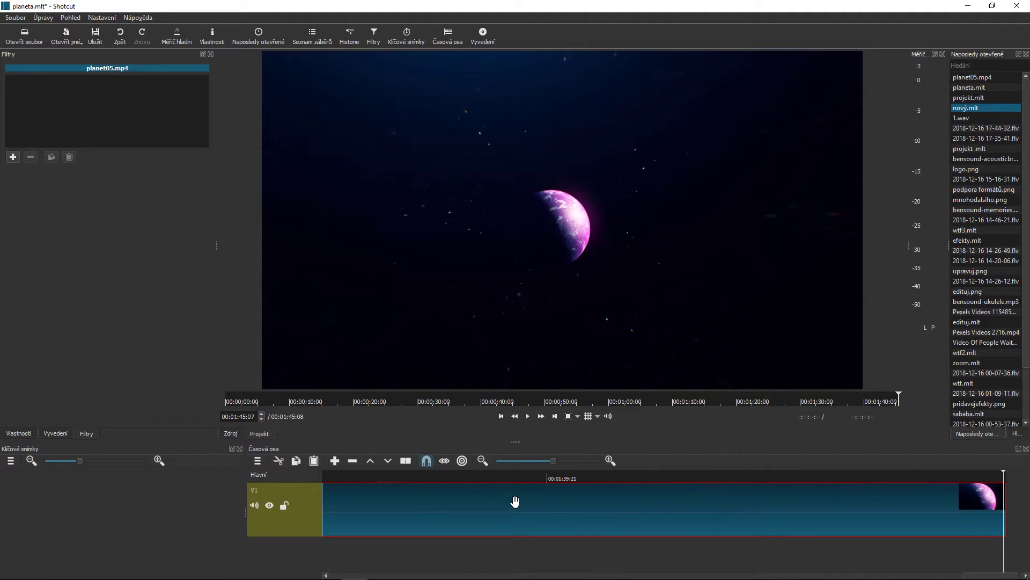
pyautogui.scroll(-2, 515, 501)
pyautogui.scroll(-2, 514, 501)
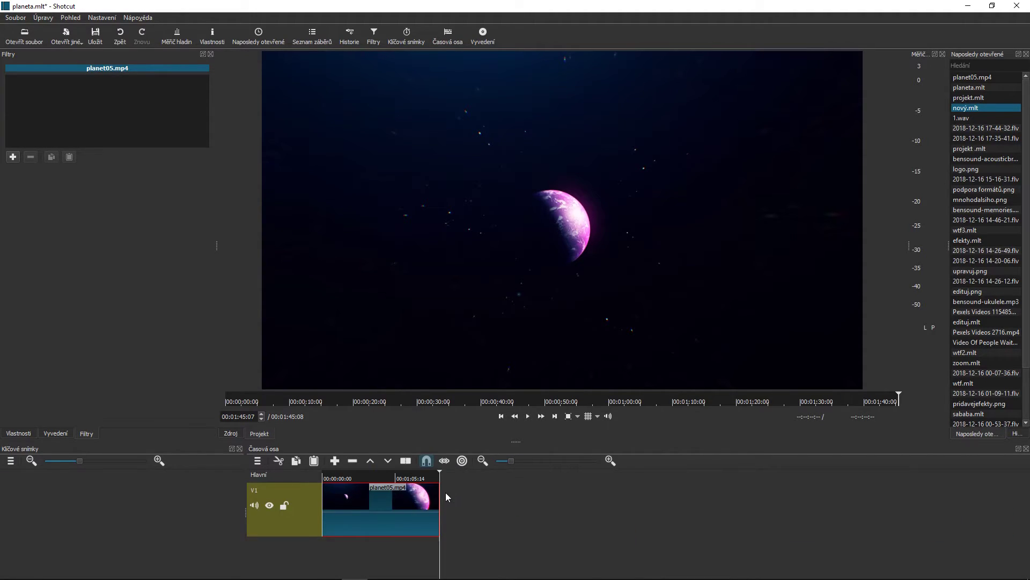
pyautogui.scroll(3, 446, 496)
pyautogui.scroll(-1, 445, 497)
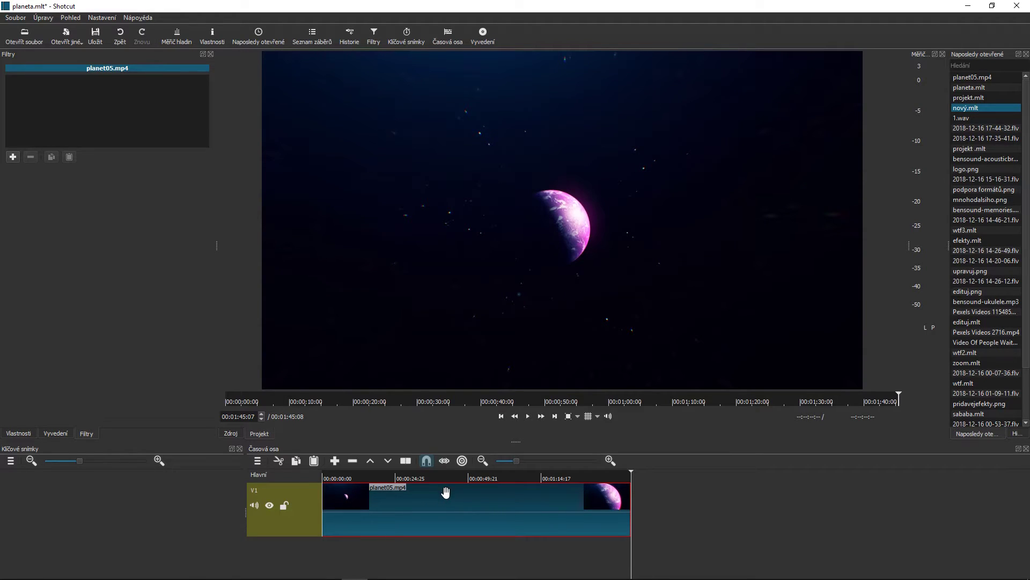
pyautogui.scroll(1, 445, 492)
pyautogui.click(448, 475)
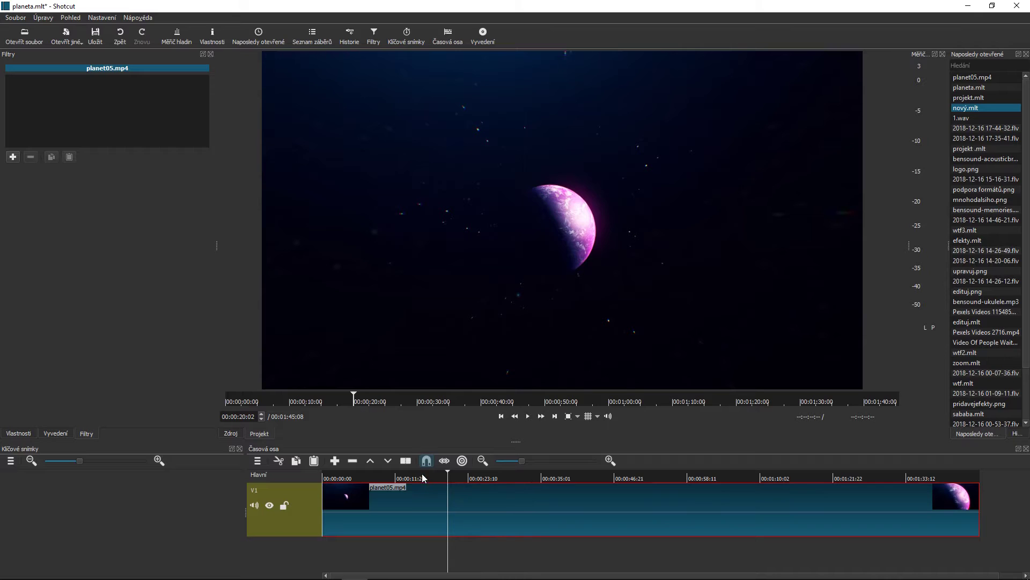
pyautogui.click(408, 464)
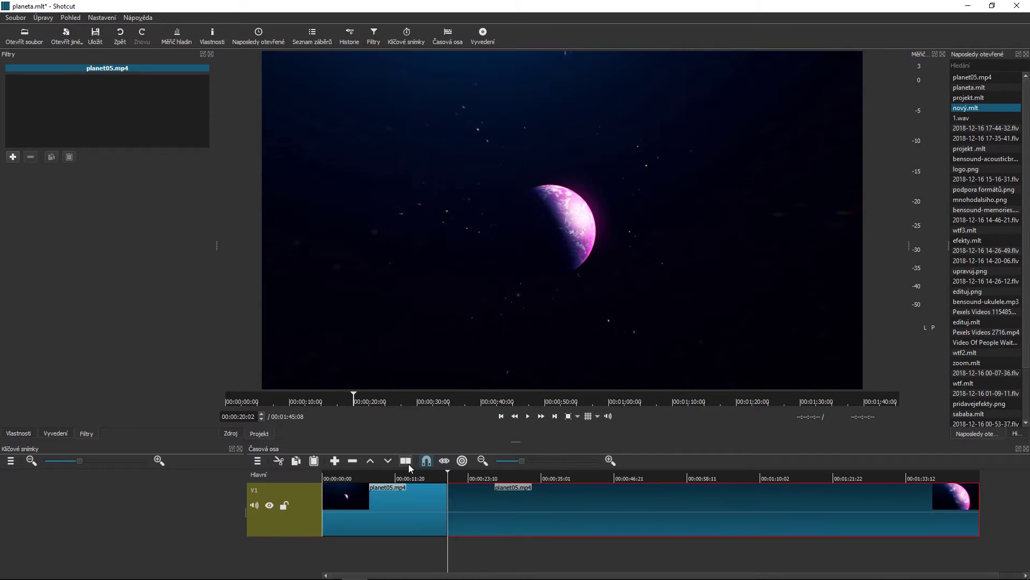
pyautogui.click(520, 475)
pyautogui.press('s')
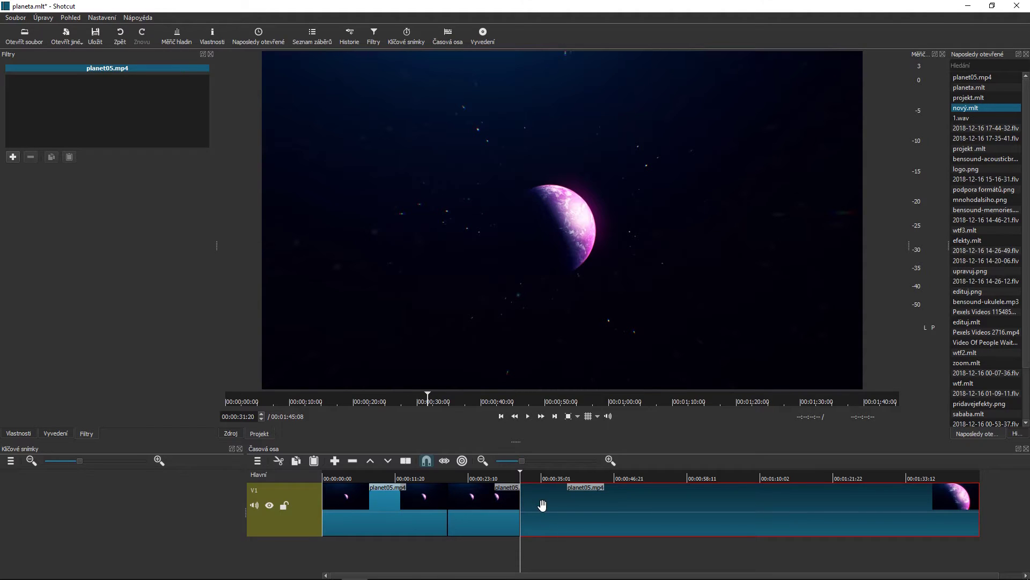
# Slide the three planet05 pieces along V1 until they sit back to back.
pyautogui.click(499, 504)
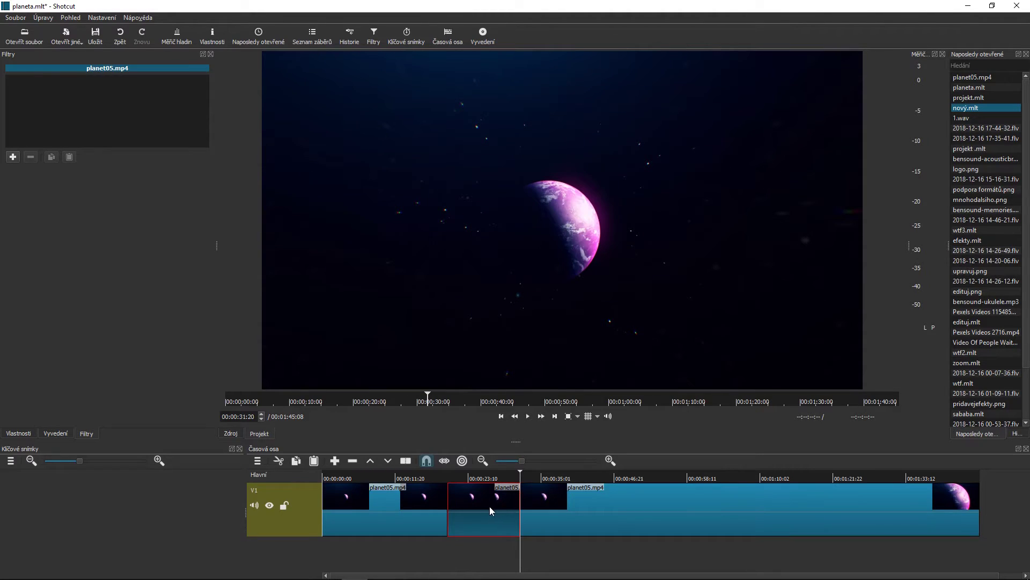
pyautogui.moveTo(613, 508); pyautogui.dragTo(711, 509)
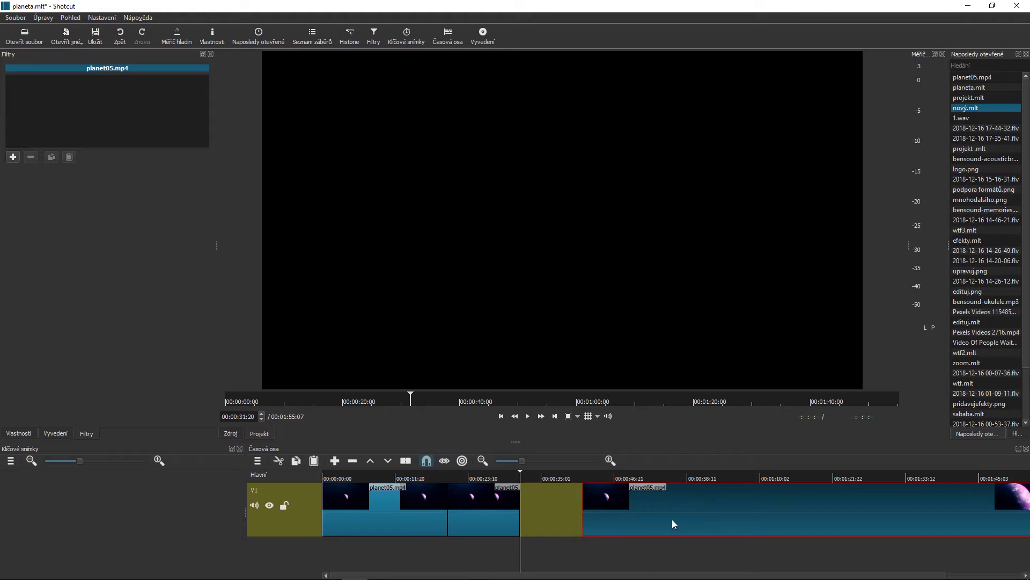
pyautogui.moveTo(478, 507)
pyautogui.mouseDown()
pyautogui.moveTo(475, 526)
pyautogui.moveTo(471, 504)
pyautogui.mouseUp()
pyautogui.moveTo(631, 511); pyautogui.dragTo(567, 511)
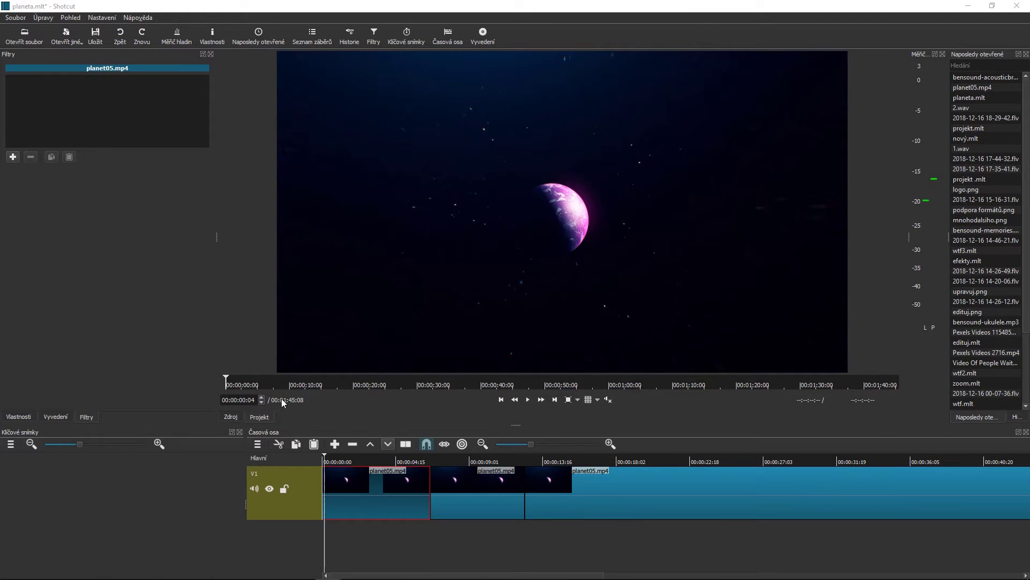
# Ripple-delete the middle planet05 piece after undoing a trial Lift.
pyautogui.click(474, 482)
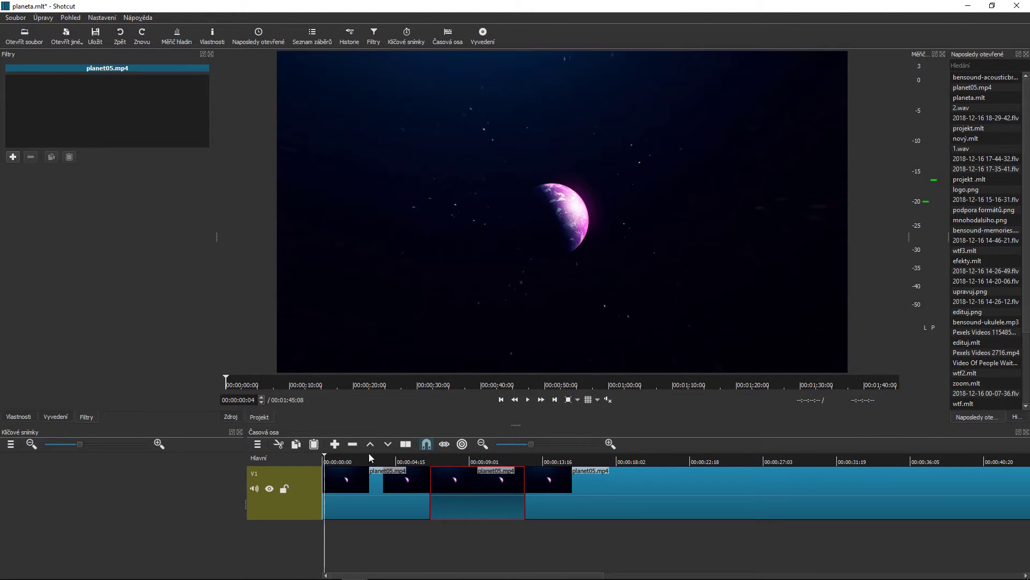
pyautogui.click(280, 445)
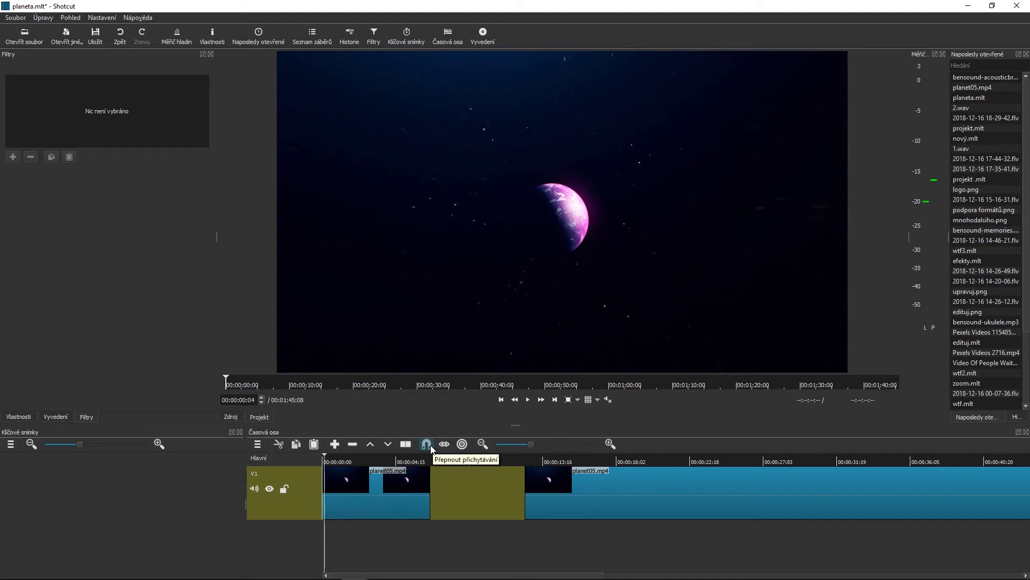
pyautogui.hotkey('ctrl', 'z')
pyautogui.click(454, 483)
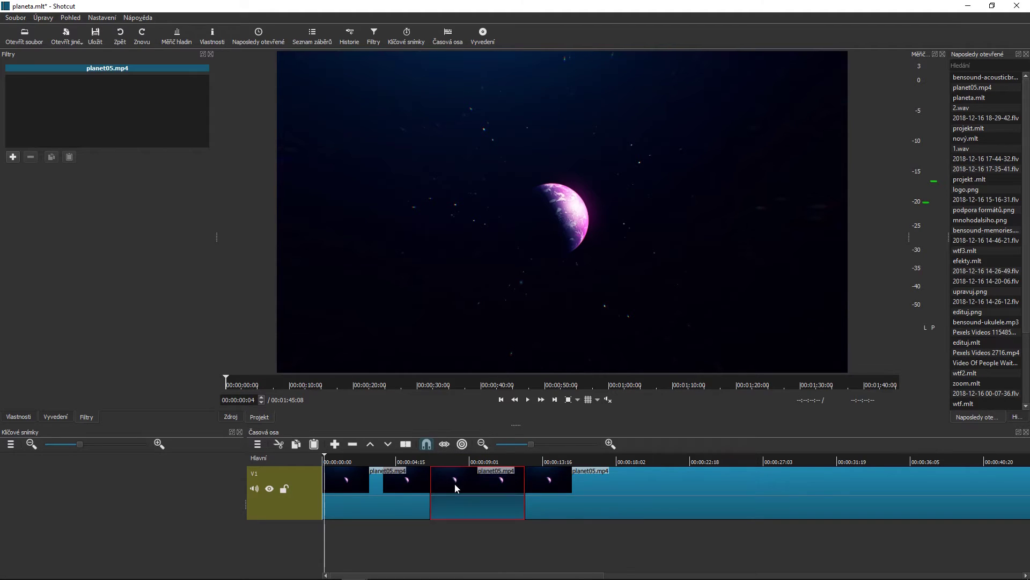
pyautogui.click(352, 444)
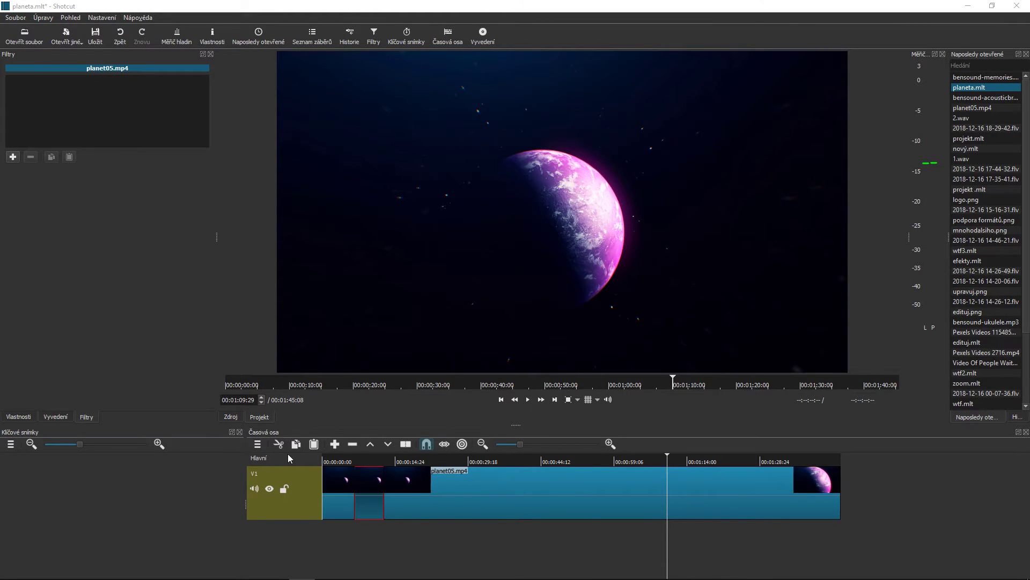
# Add audio track A1 and place bensound-memories.mp3 on it from the start.
pyautogui.click(263, 447)
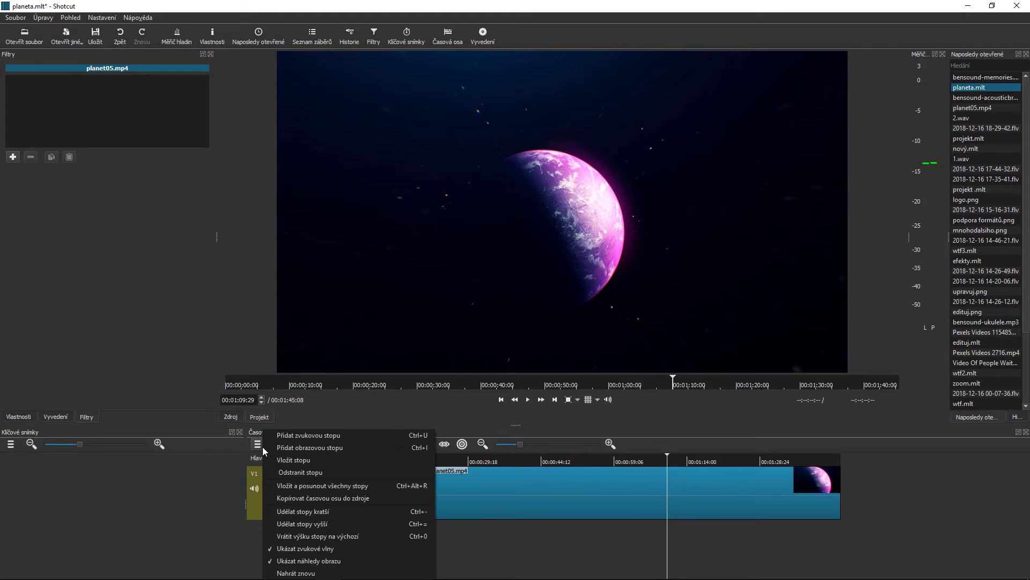
pyautogui.click(300, 436)
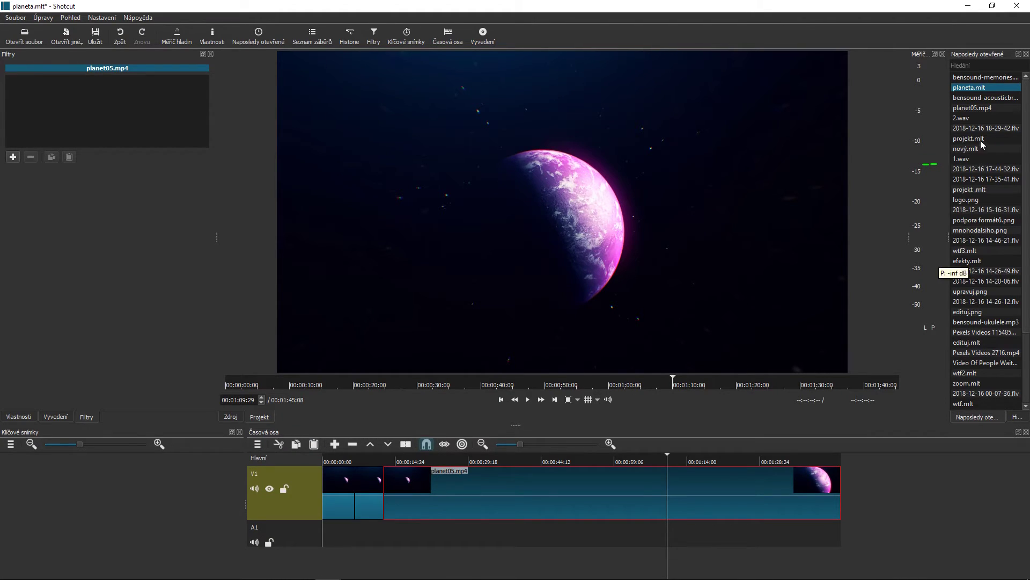
pyautogui.click(985, 78)
pyautogui.doubleClick(985, 80)
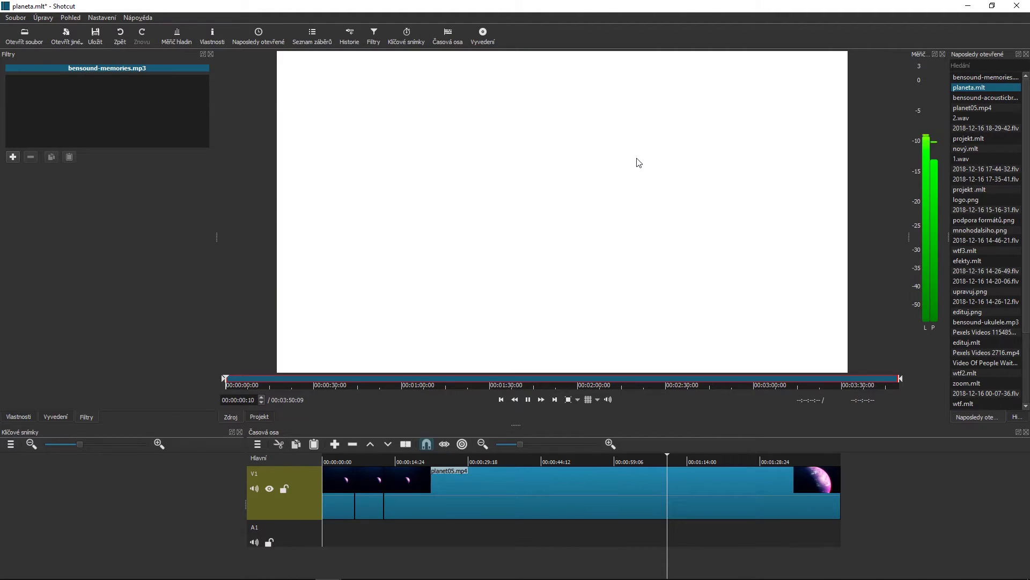
pyautogui.click(529, 405)
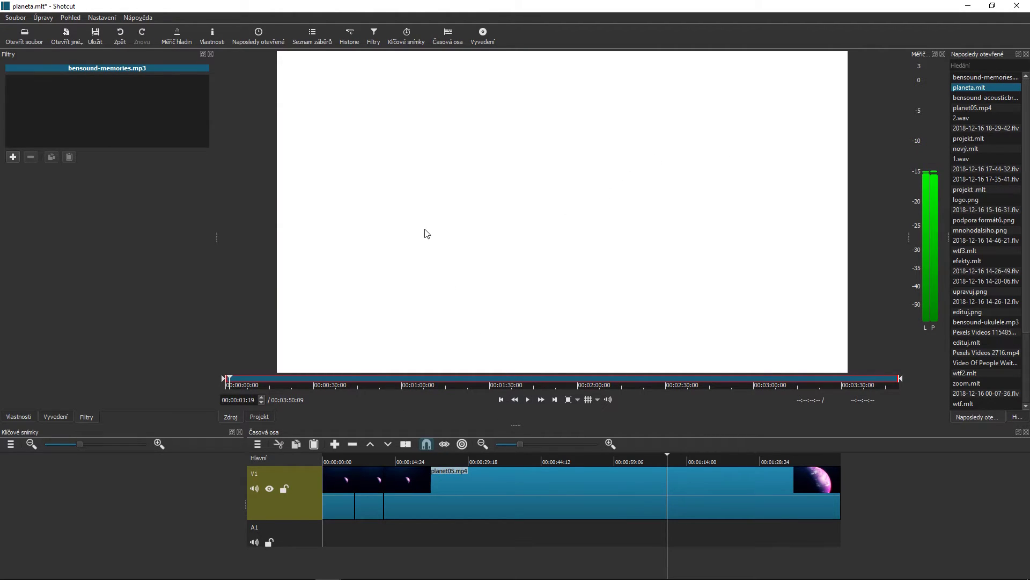
pyautogui.moveTo(429, 239)
pyautogui.mouseDown()
pyautogui.moveTo(365, 503)
pyautogui.moveTo(324, 536)
pyautogui.mouseUp()
# Mute and then unmute the A1 music track.
pyautogui.click(325, 576)
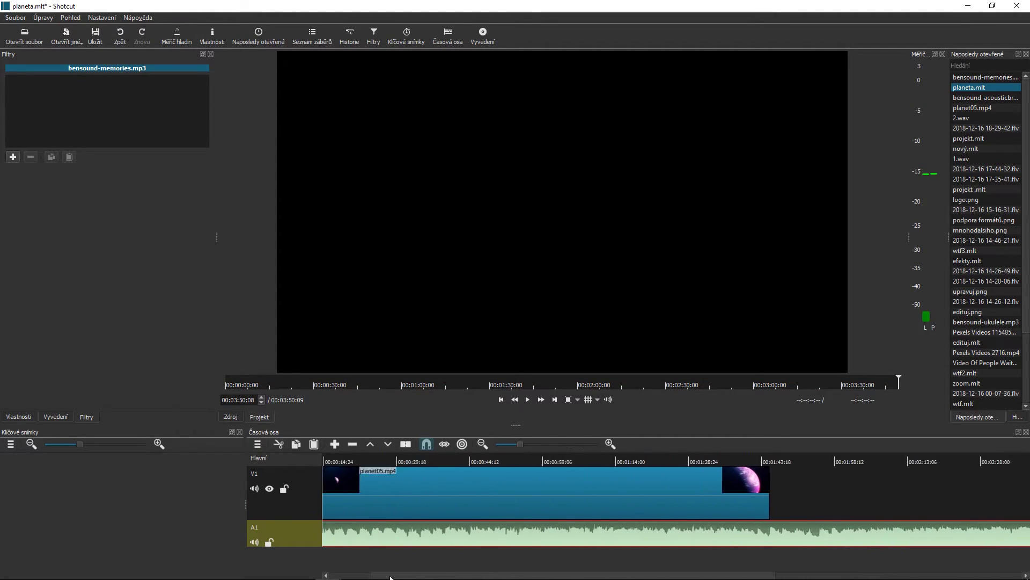
pyautogui.click(255, 541)
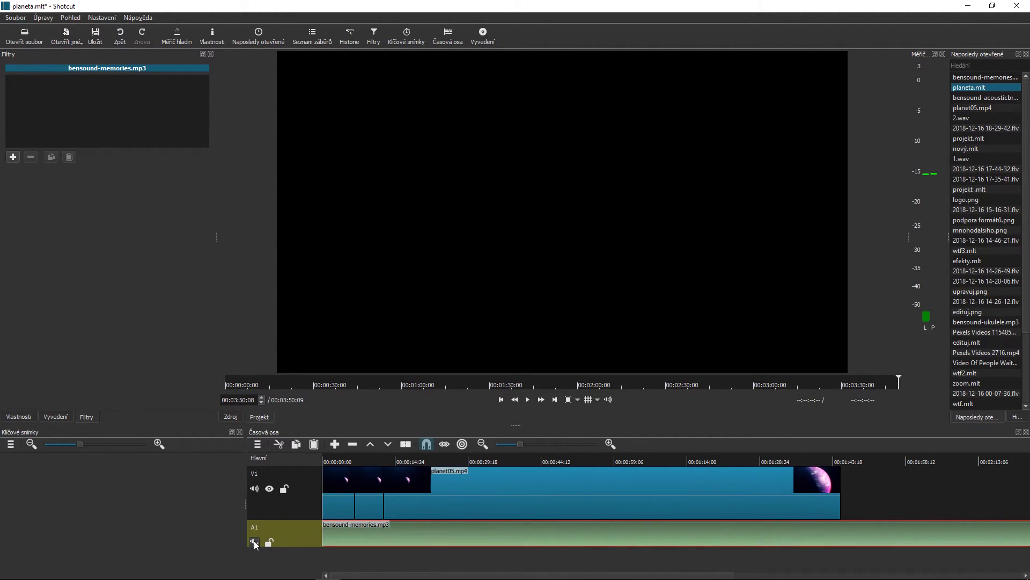
pyautogui.click(253, 541)
pyautogui.click(265, 541)
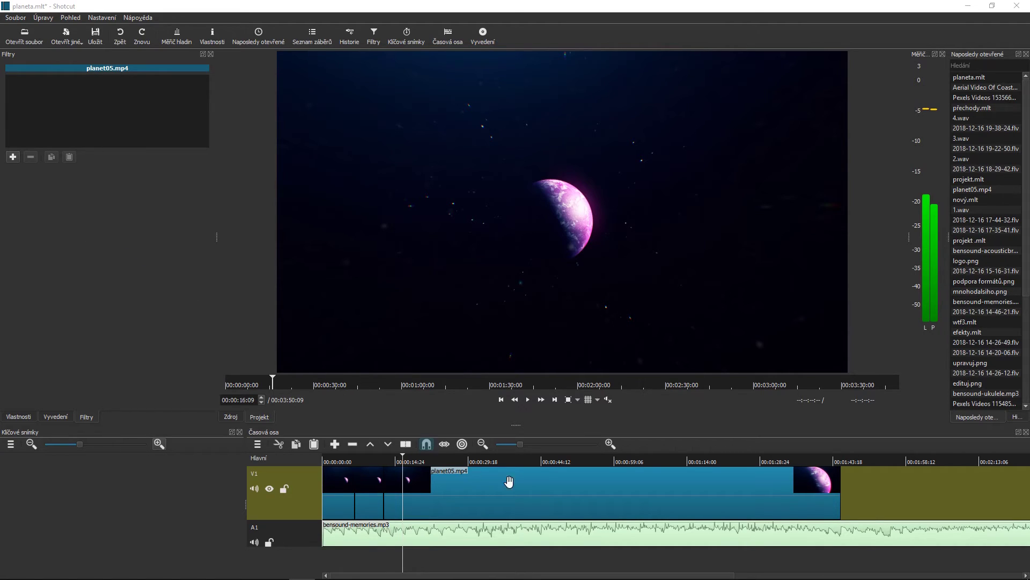
# Set the planet05.mp4 clip's speed to 40 and play it back from about 10 seconds.
pyautogui.click(554, 496)
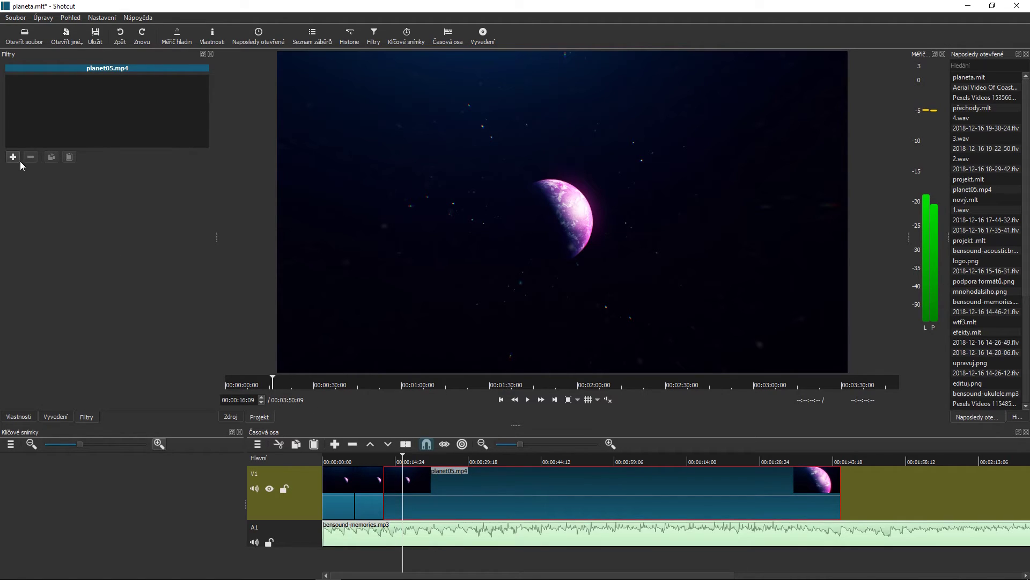
pyautogui.click(17, 415)
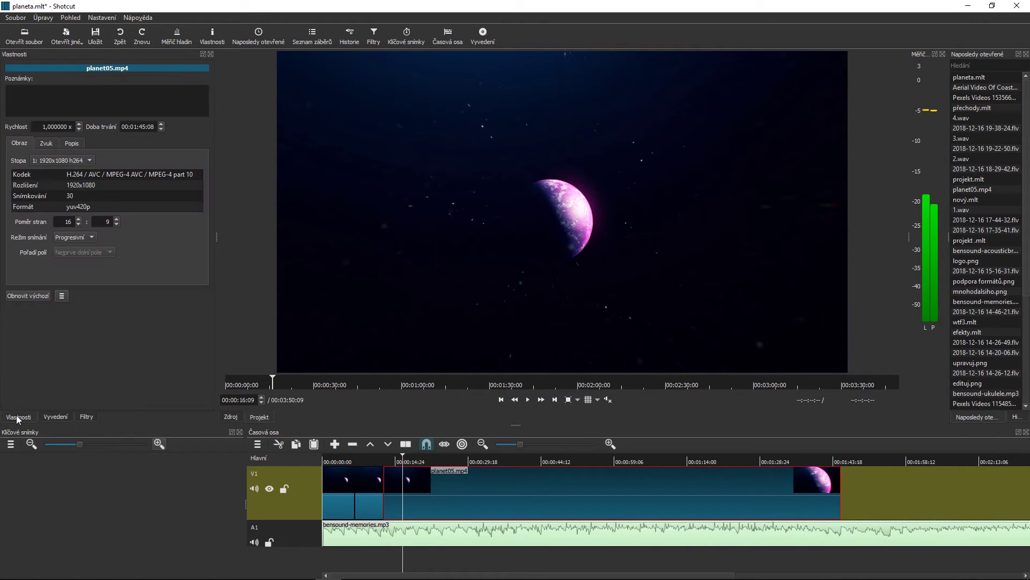
pyautogui.doubleClick(42, 126)
pyautogui.write('40')
pyautogui.press('Return')
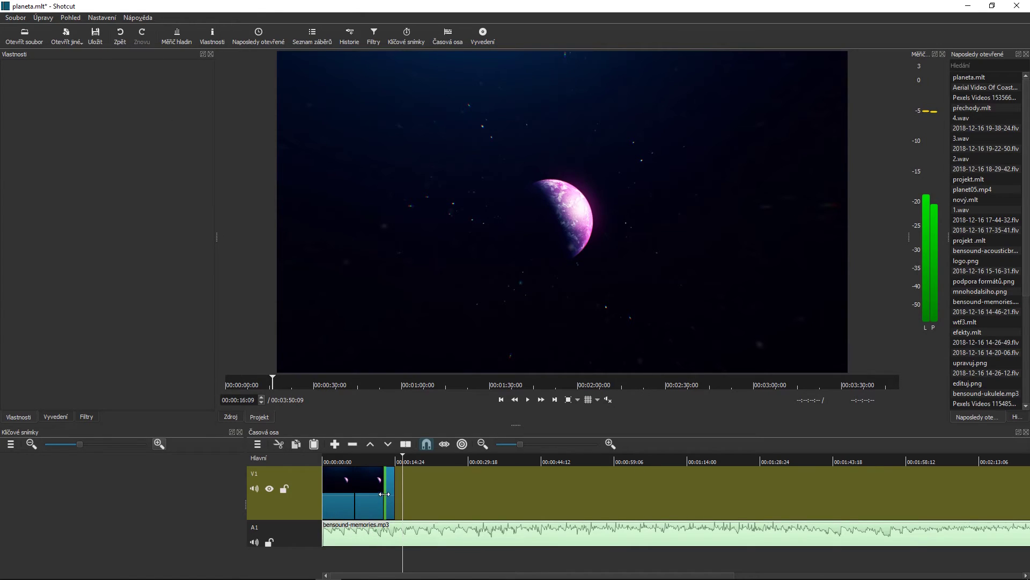
pyautogui.click(375, 460)
pyautogui.press('space')
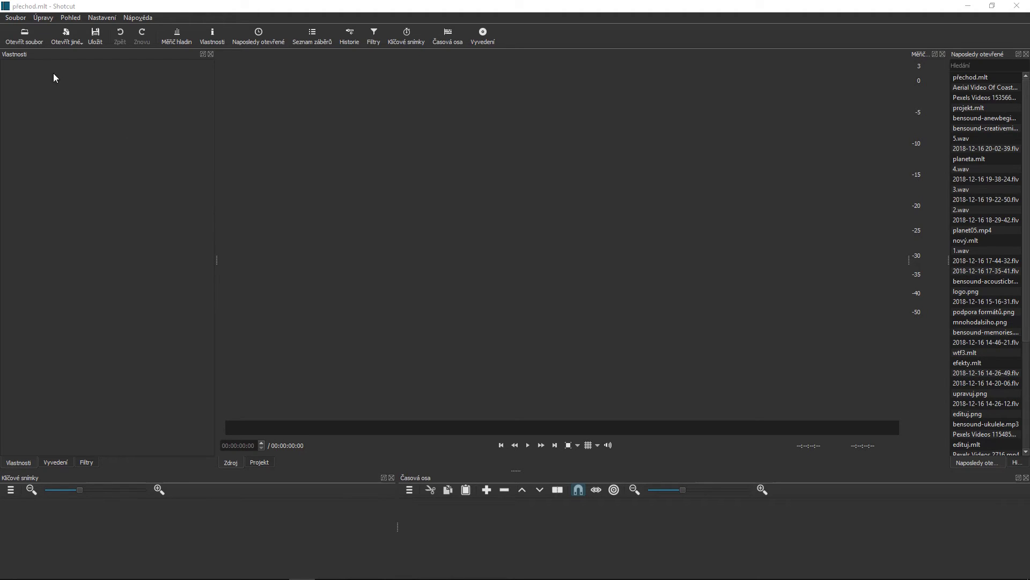
# Open Aerial Video Of Coastline.mp4 and Pexels Videos 1535668.mp4 from the přechody folder into the playlist.
pyautogui.click(23, 42)
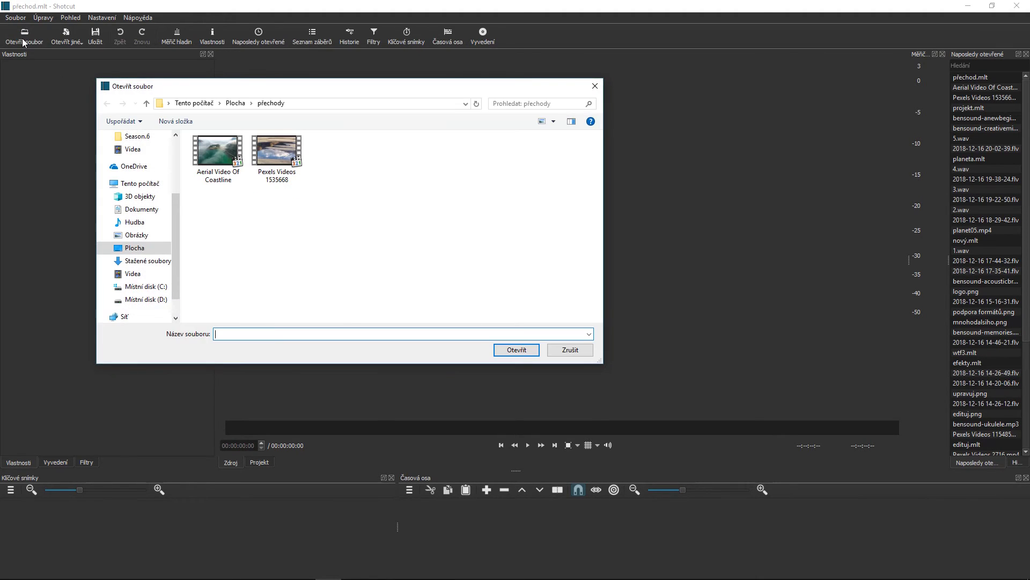
pyautogui.moveTo(369, 225); pyautogui.dragTo(217, 142)
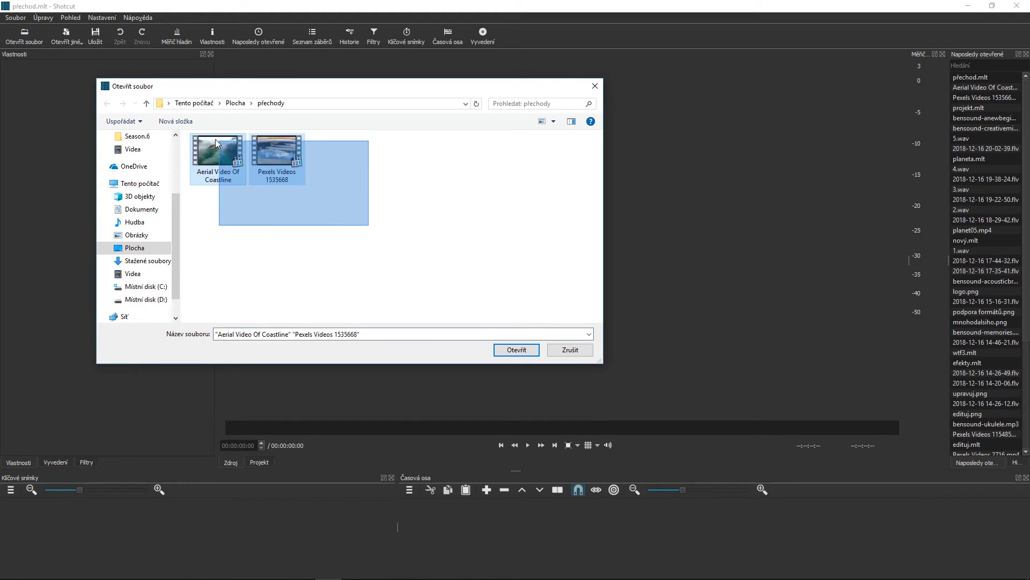
pyautogui.click(523, 349)
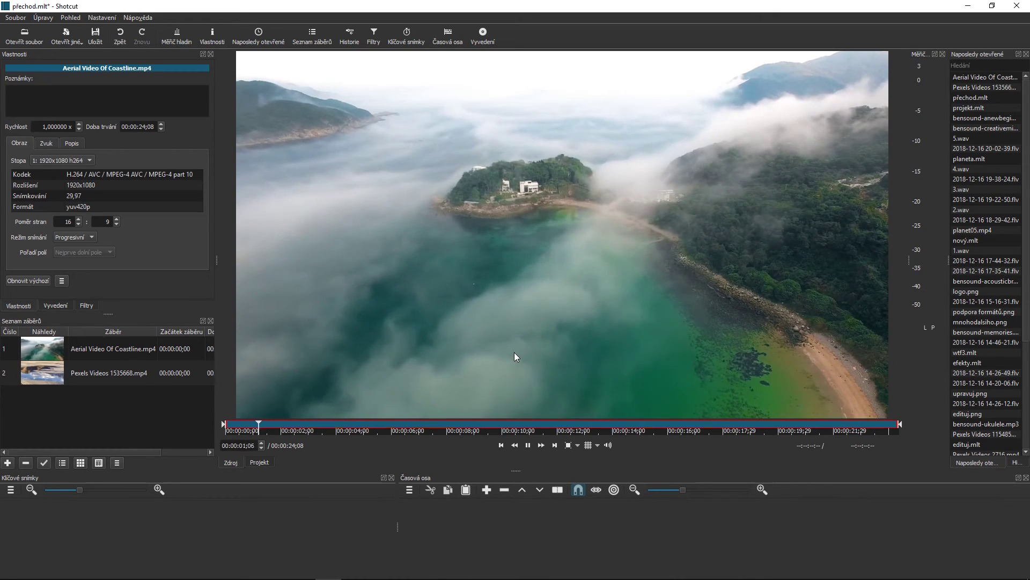
# Place the aerial coastline clip and then the Pexels clip on track V1.
pyautogui.click(527, 445)
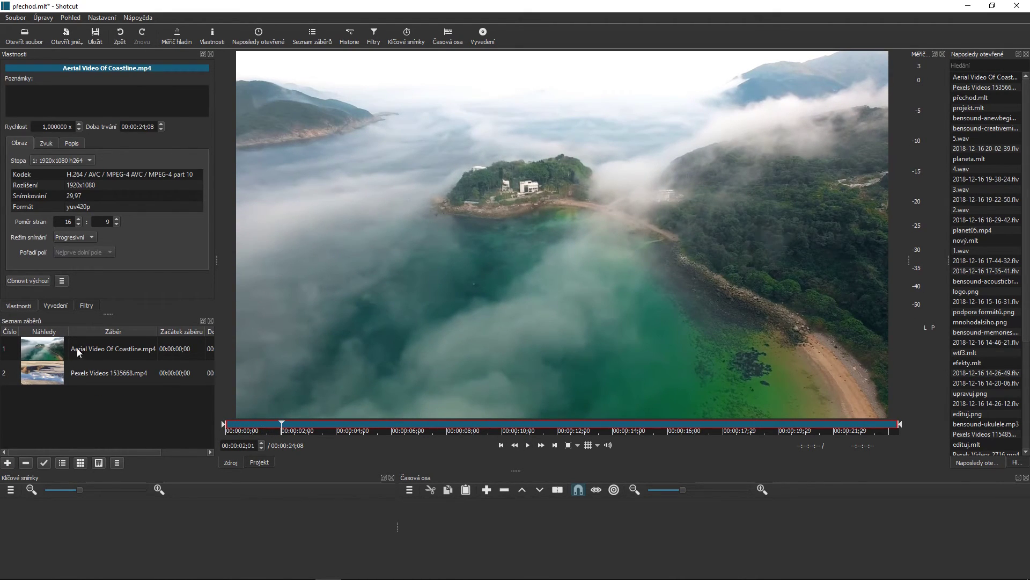
pyautogui.moveTo(66, 353); pyautogui.dragTo(475, 525)
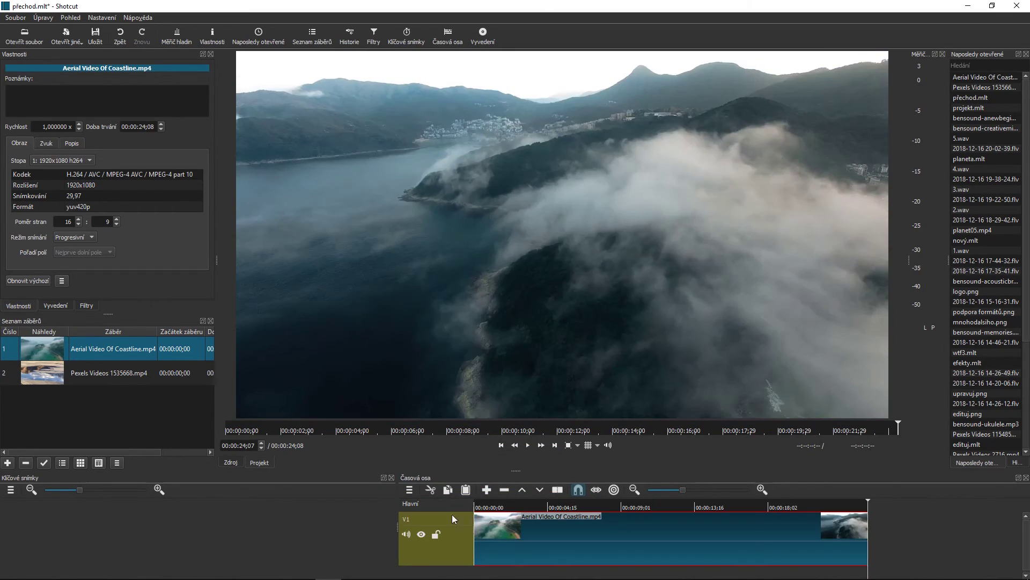
pyautogui.moveTo(85, 376); pyautogui.dragTo(959, 530)
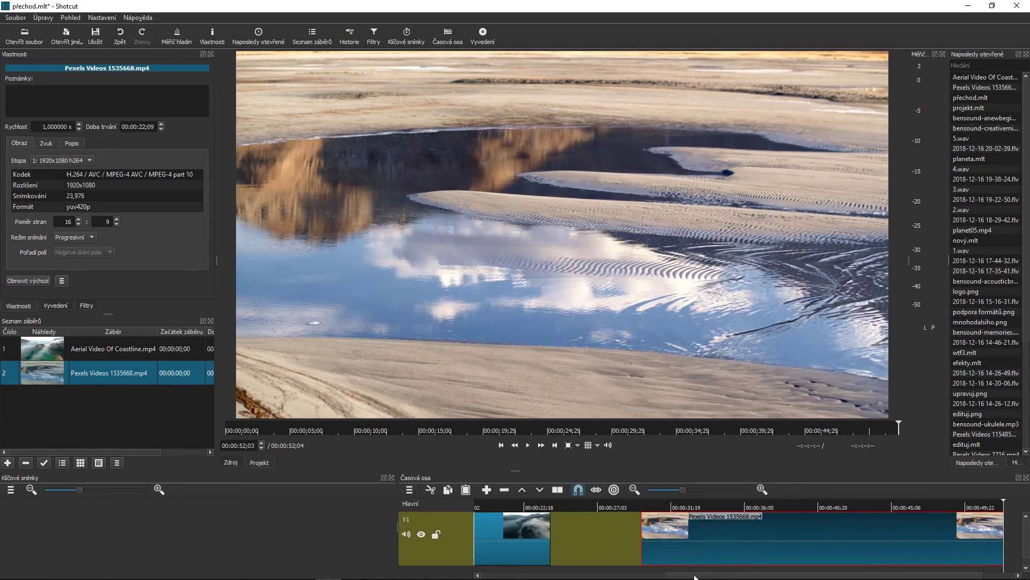
# Enlarge the timeline and slide the Pexels clip left to butt against the coastline clip.
pyautogui.moveTo(699, 575); pyautogui.dragTo(659, 575)
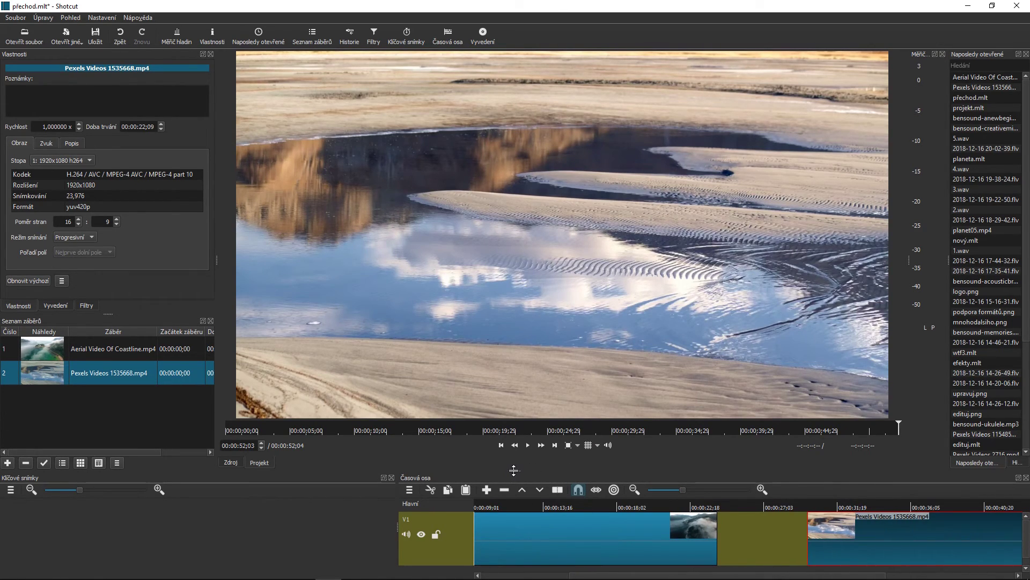
pyautogui.moveTo(515, 470); pyautogui.dragTo(508, 391)
pyautogui.moveTo(669, 469); pyautogui.dragTo(589, 472)
pyautogui.click(569, 512)
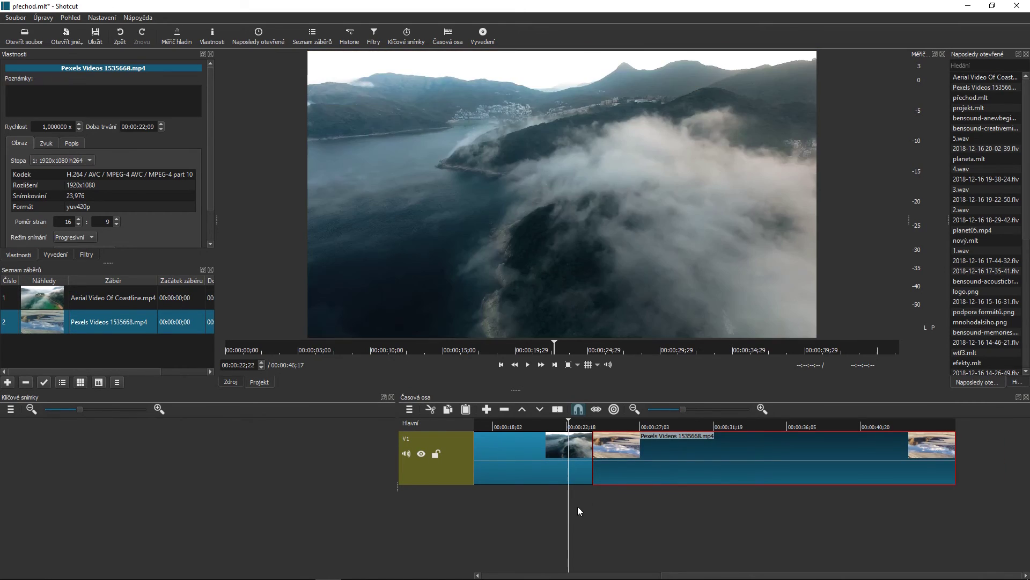
# Overlap the Pexels clip onto the coastline clip's end to form a dissolve, then close Seznam záběrů.
pyautogui.moveTo(663, 456); pyautogui.dragTo(611, 454)
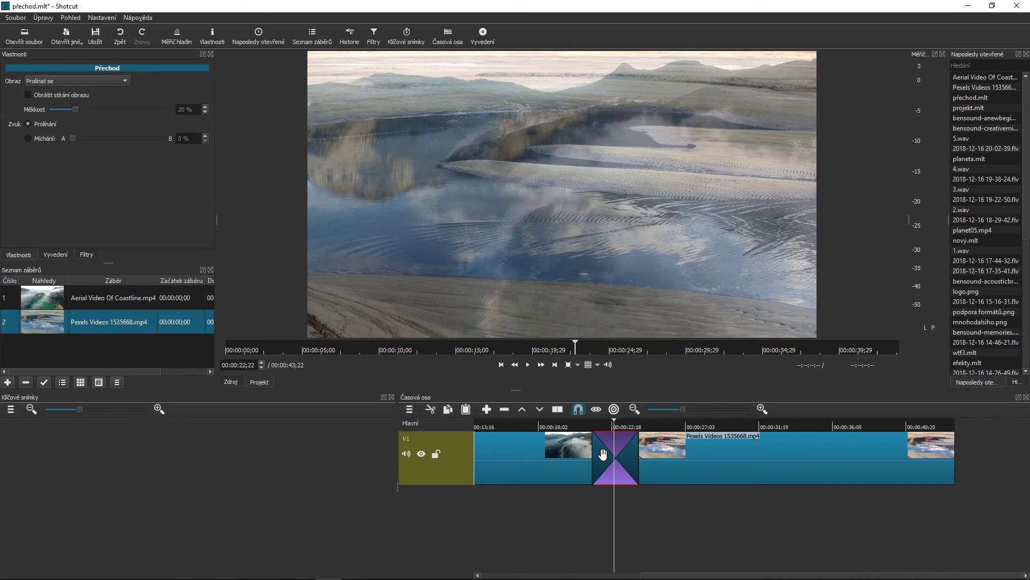
pyautogui.click(574, 428)
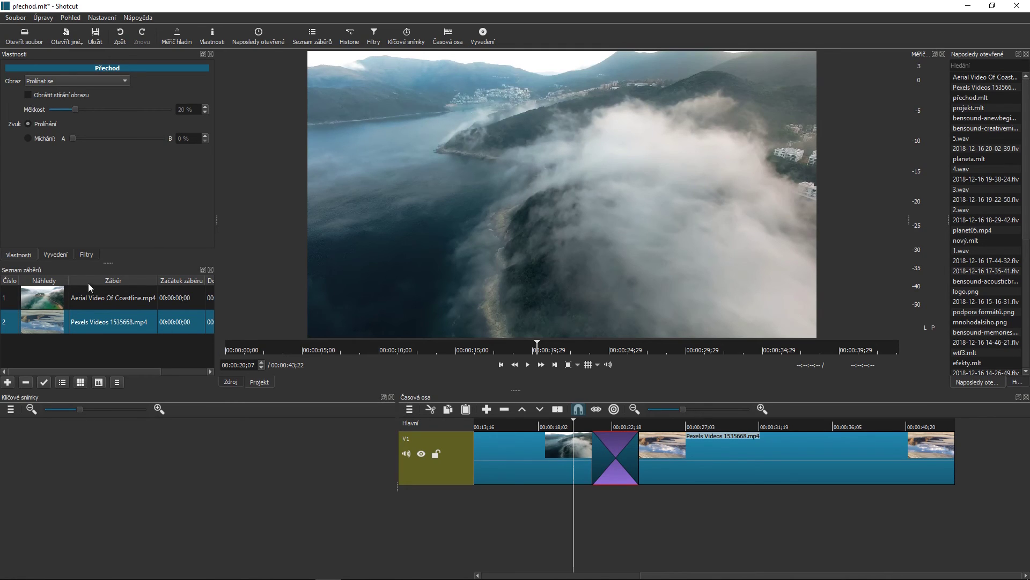
pyautogui.click(211, 271)
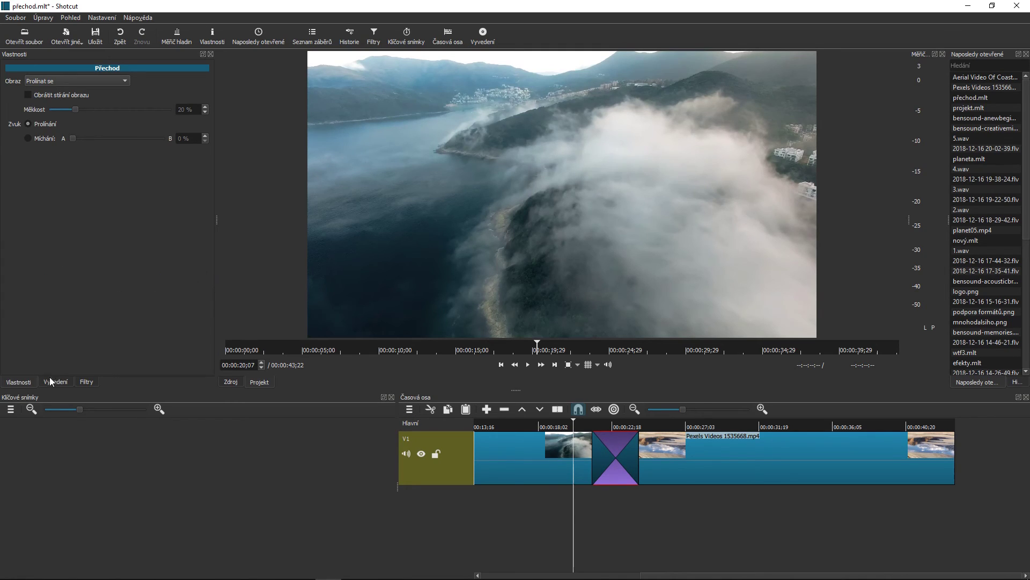
# Change the transition to the Vrata od stodoly svisle wipe at 33% softness and play it back.
pyautogui.click(50, 83)
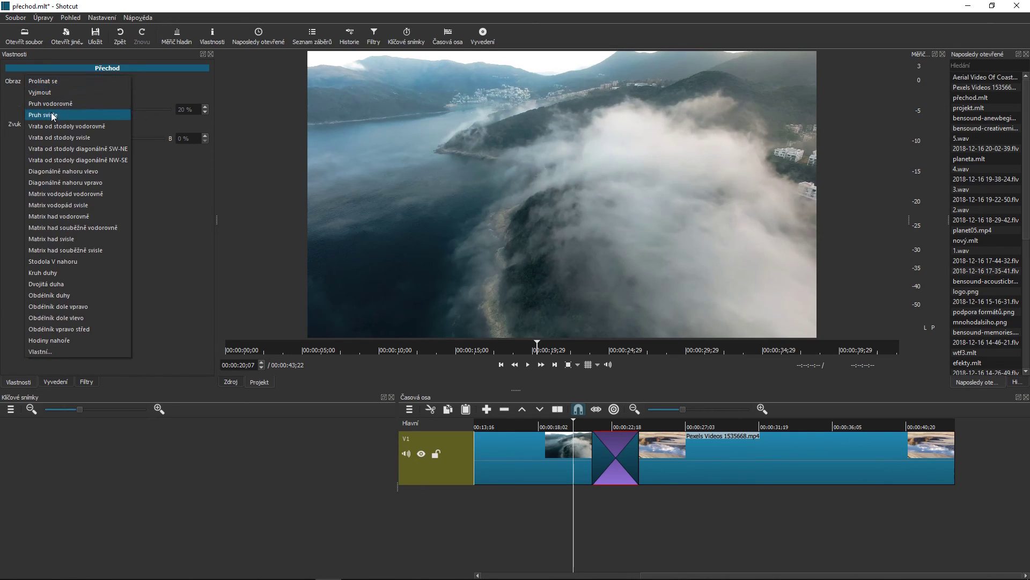
pyautogui.click(56, 138)
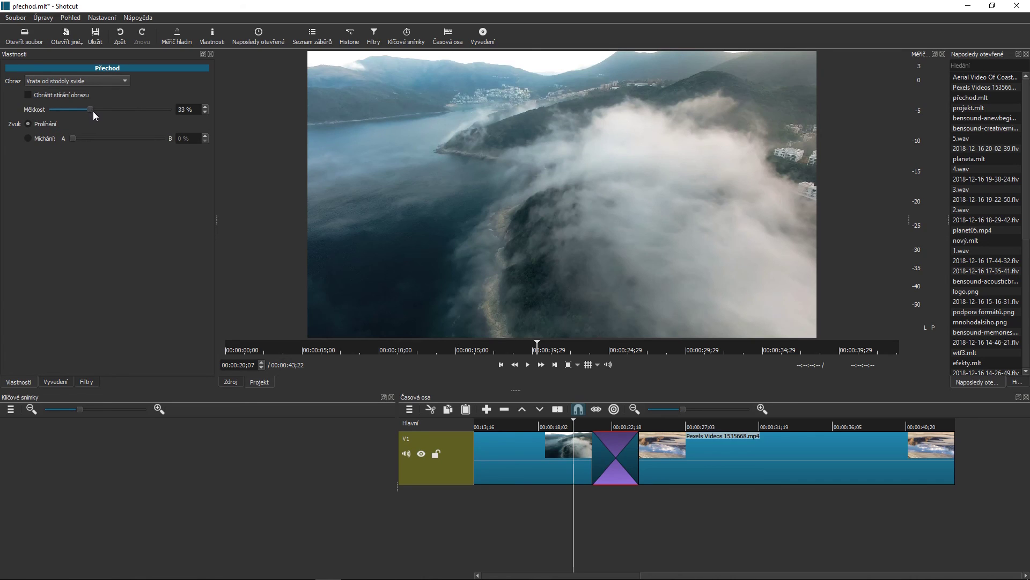
pyautogui.click(525, 359)
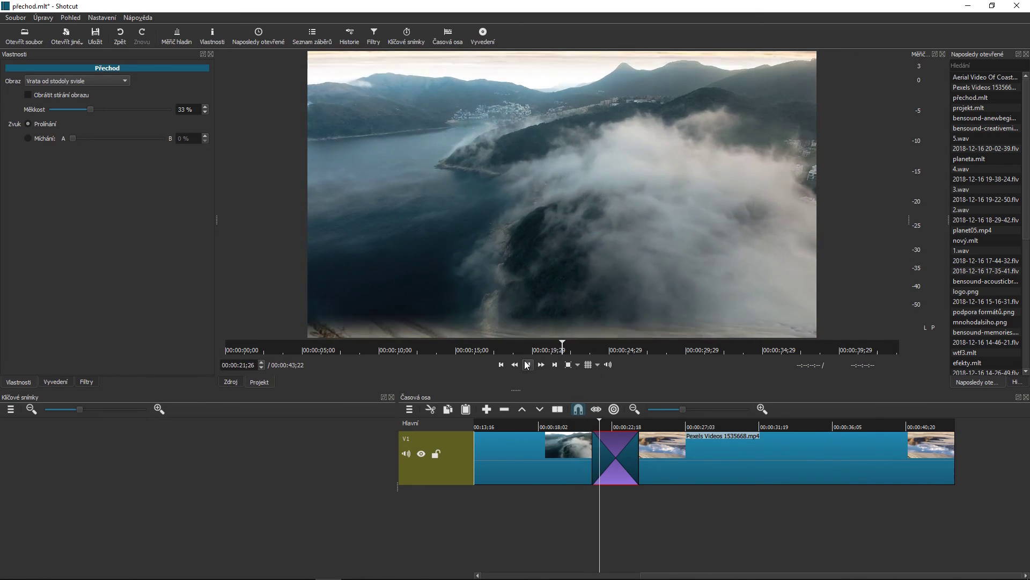